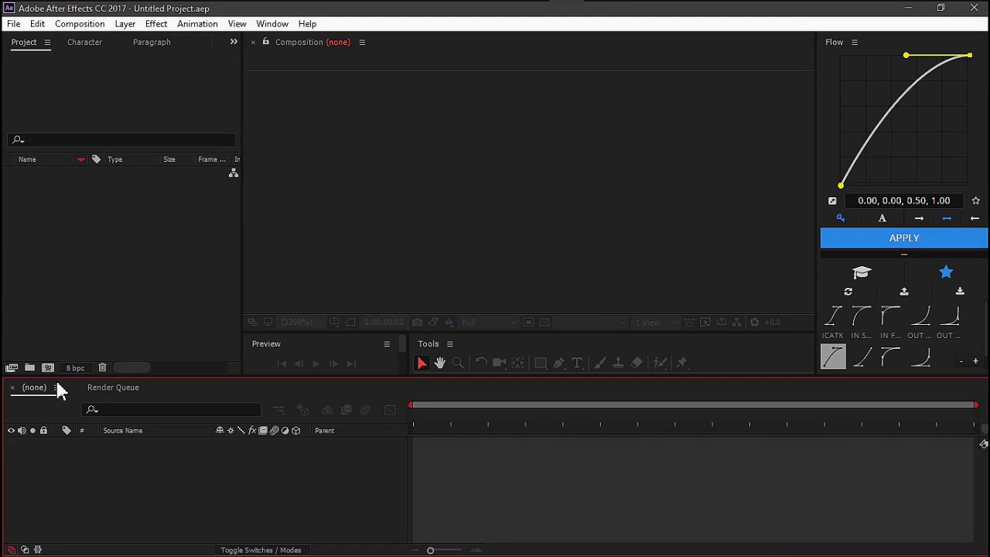
Make the new composition 1024 wide by 1280 high at 29.97 fps
click(47, 369)
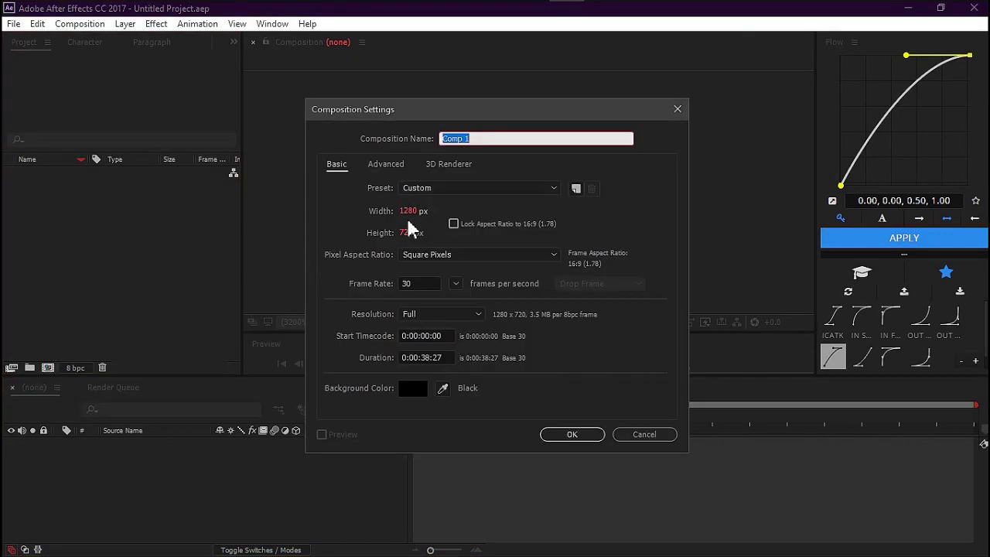
click(408, 211)
text(1024)
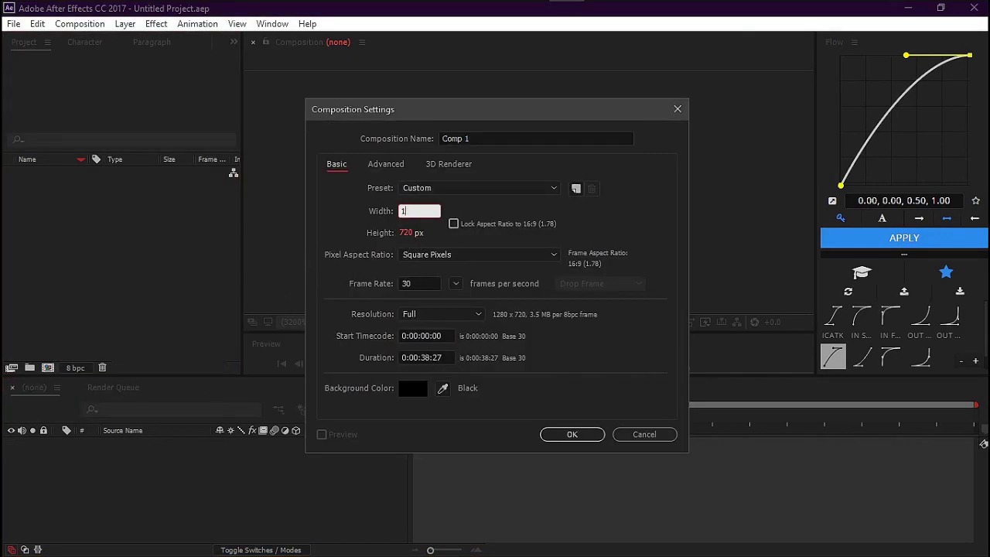
key(Tab)
text(1280)
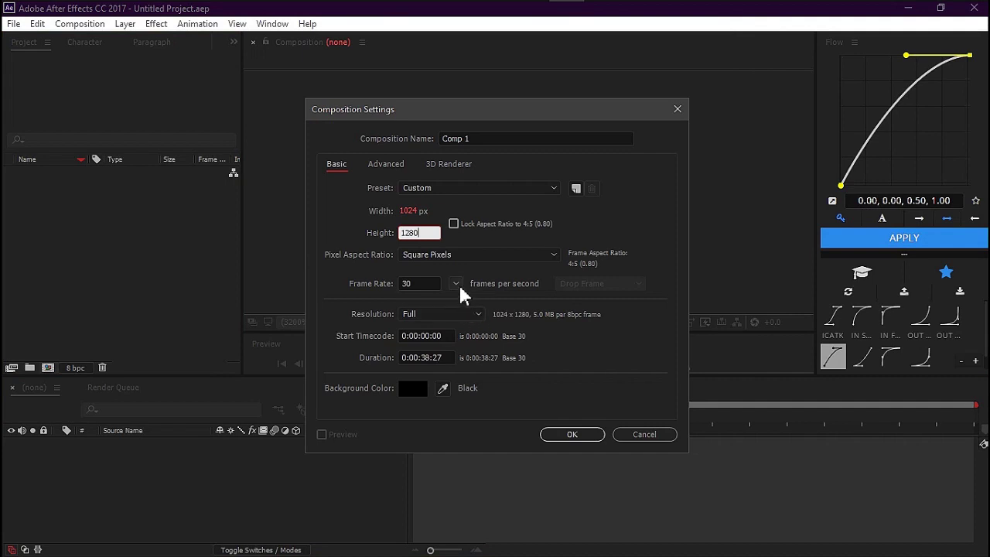
click(456, 283)
click(496, 398)
click(564, 434)
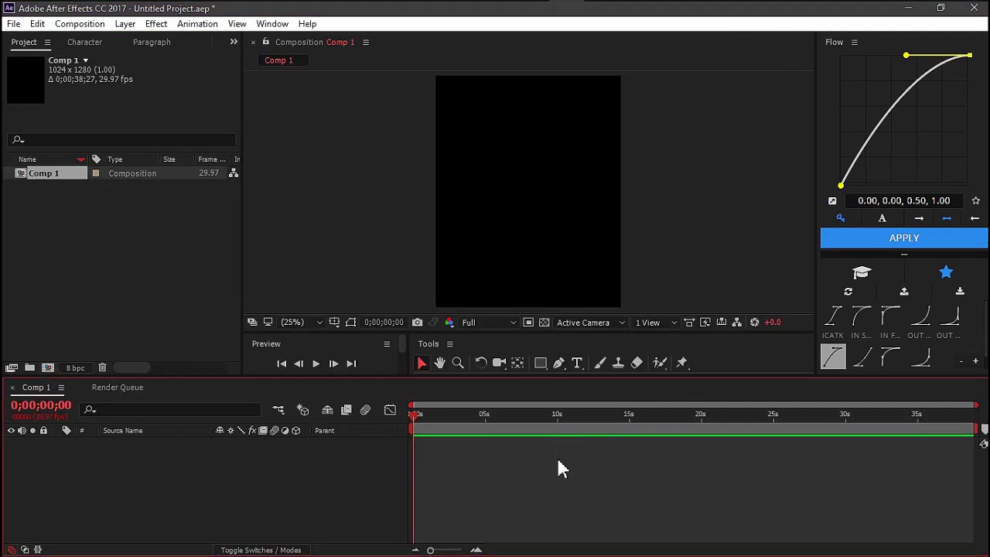
Import the New Project 38 beat video and mark two beats with * during playback
click(496, 9)
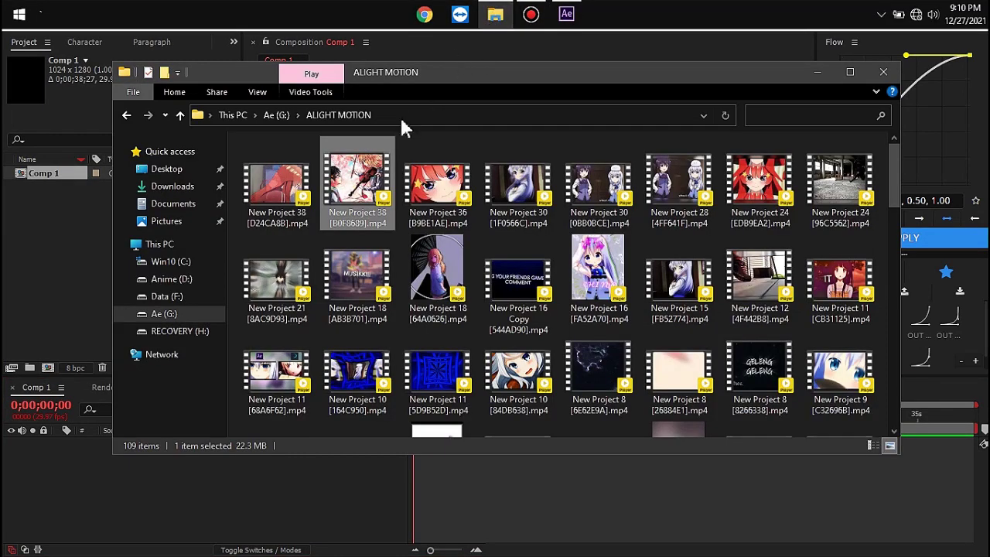
drag(363, 177, 49, 248)
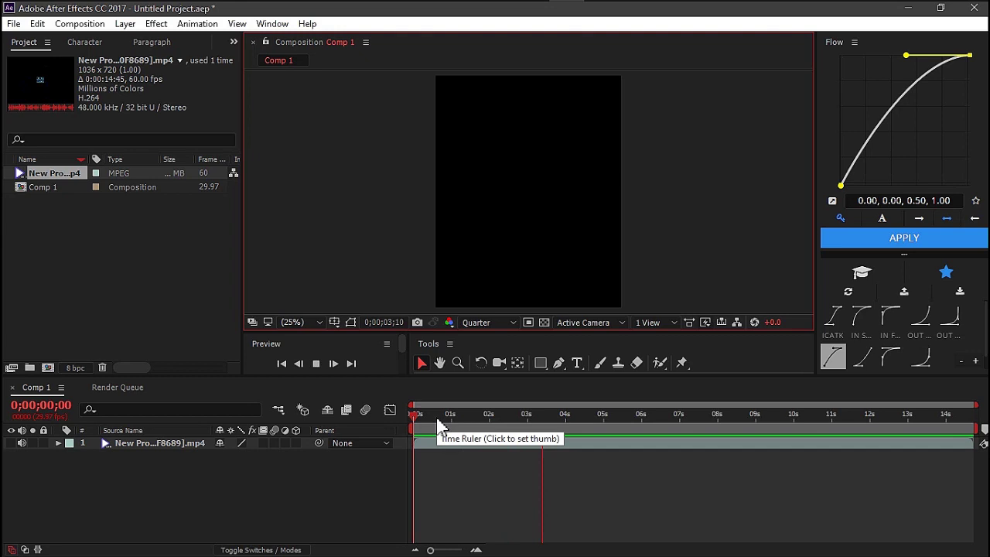
key(KP_Multiply)
key(KP_Multiply)
key(KP_Multiply)
key(KP_Multiply)
key(KP_Multiply)
key(KP_Multiply)
key(KP_Multiply)
key(KP_Multiply)
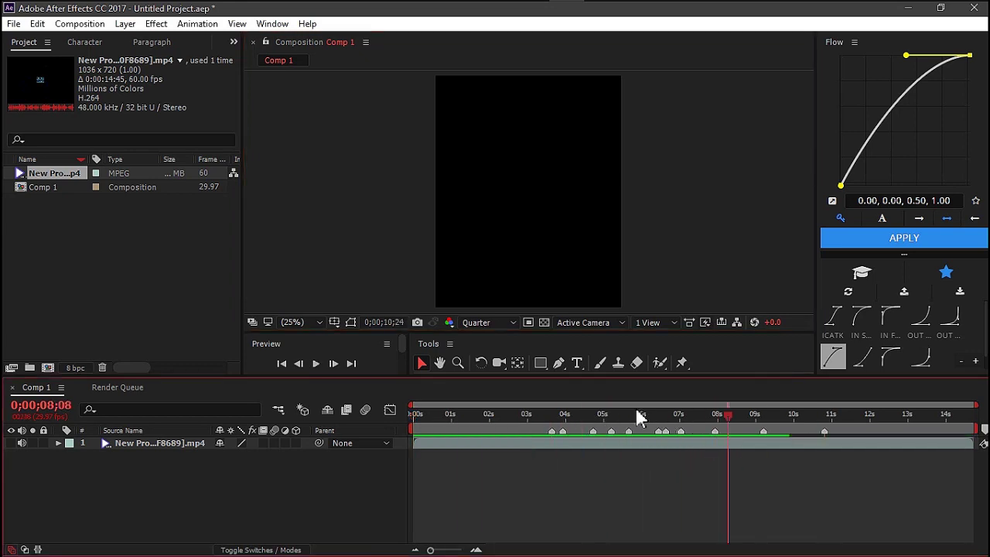
key(KP_Multiply)
key(KP_Multiply)
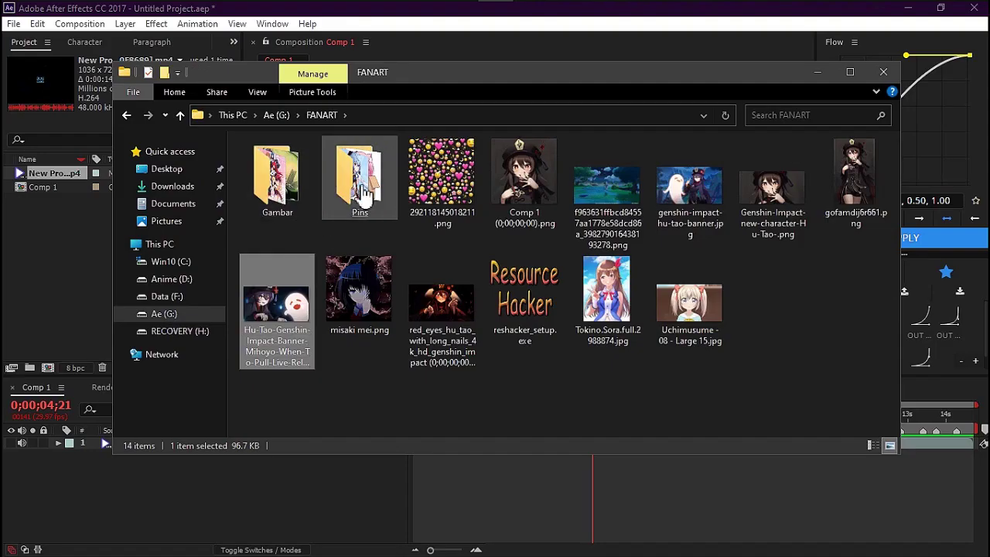
Import the blonde-girl fanart JPG from Pins and trim it to run 4;20 to 7;06
double_click(372, 199)
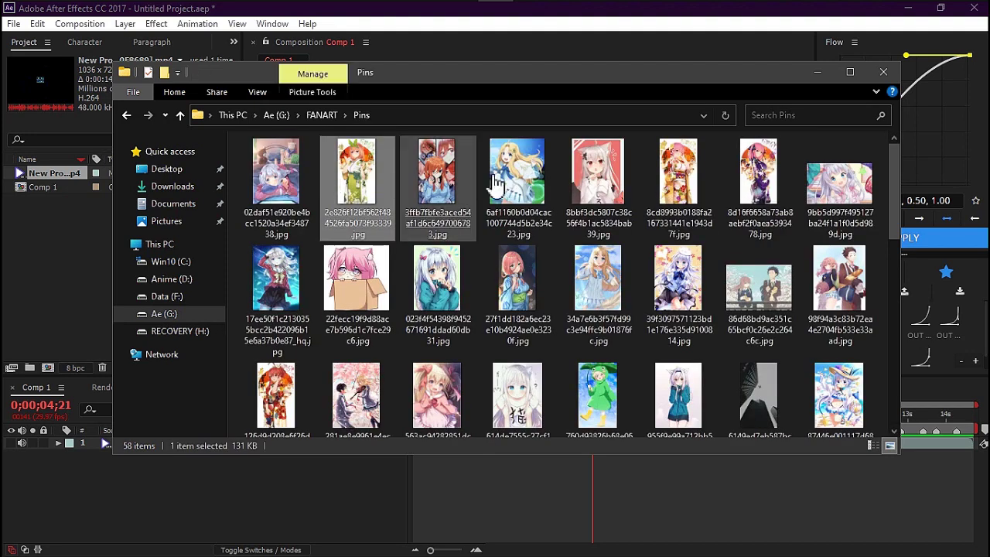
mouse_move(507, 182)
mouse_down()
mouse_move(54, 263)
mouse_move(192, 503)
mouse_up()
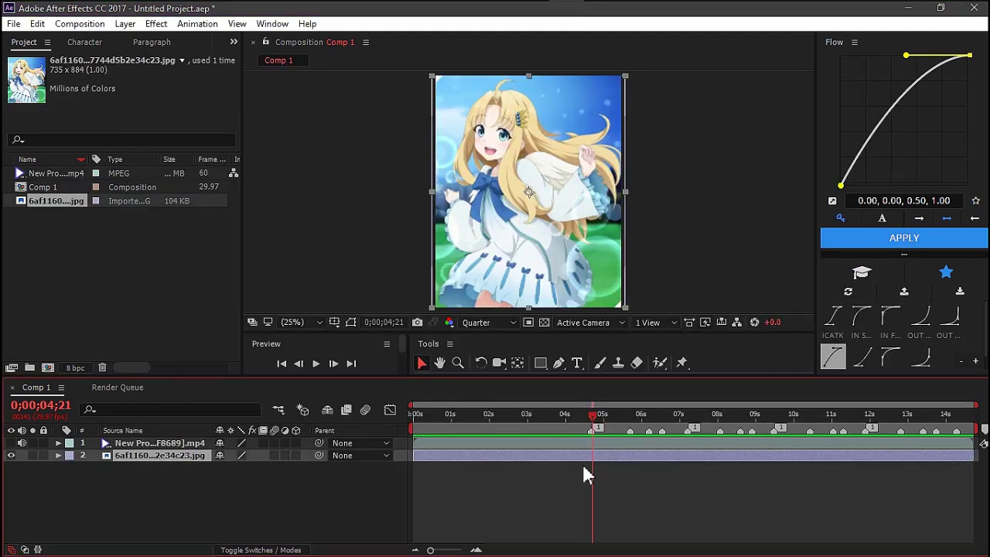
drag(595, 416, 591, 416)
drag(416, 406, 523, 406)
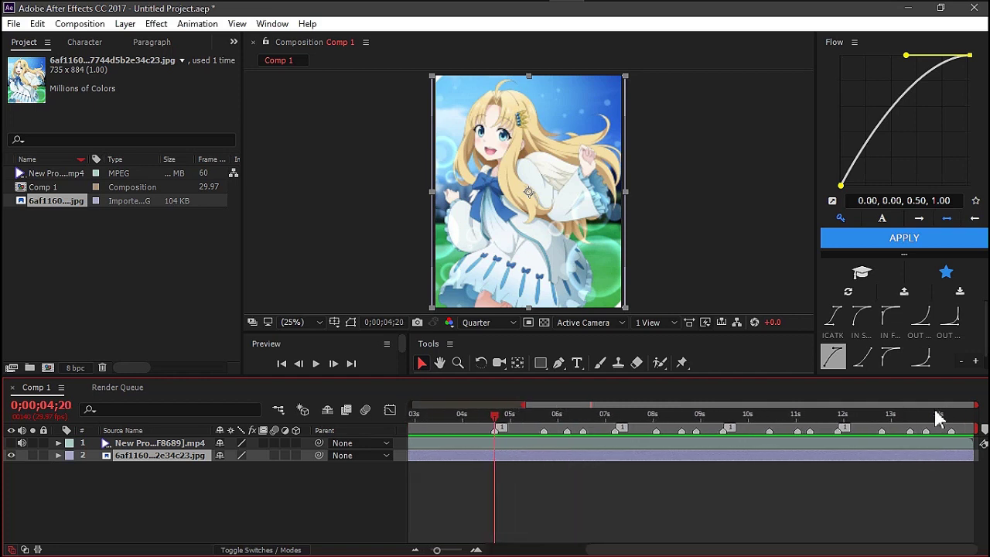
drag(976, 406, 754, 405)
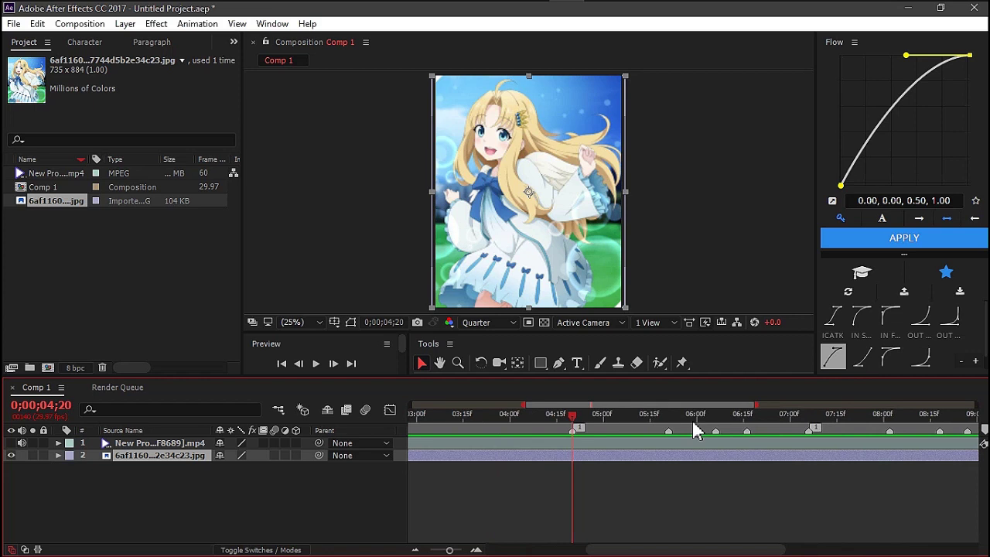
drag(695, 407, 705, 407)
key(alt+bracketleft)
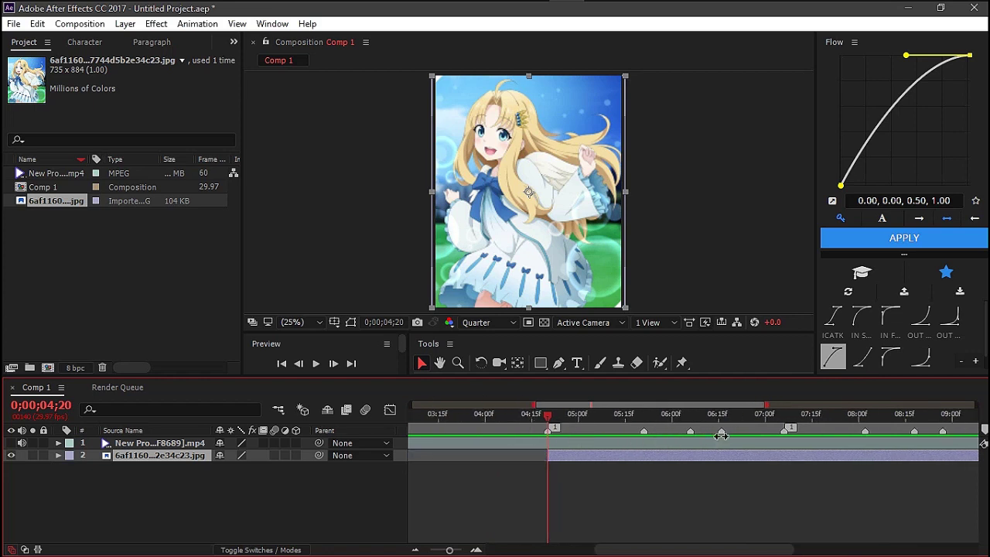
click(784, 419)
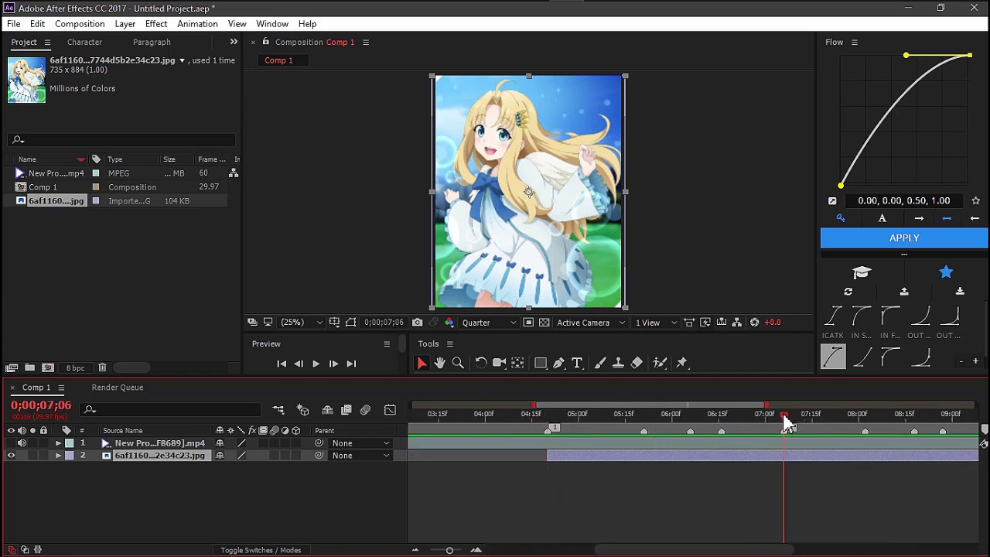
key(alt+bracketright)
Pre-compose the image layer twice, moving all attributes into the new precomp
click(679, 417)
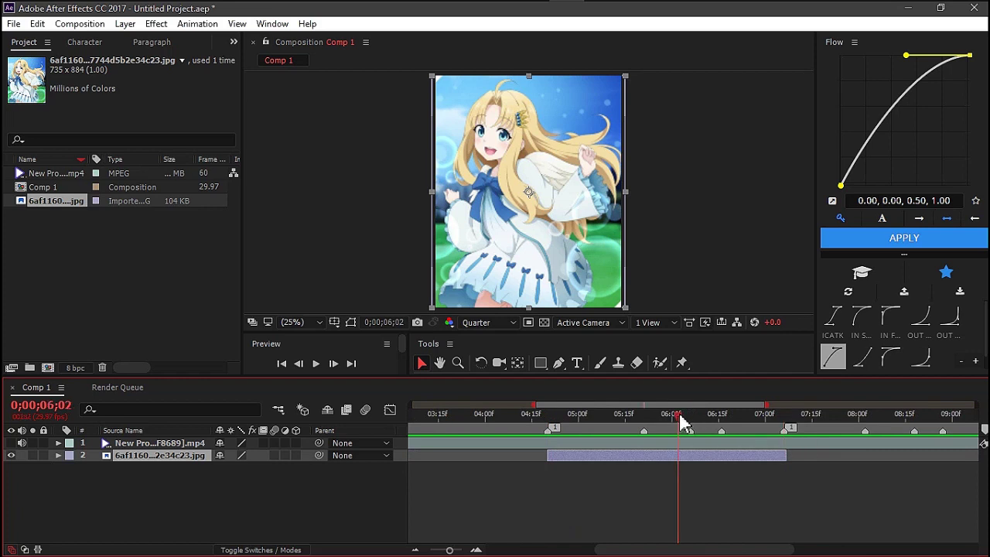
key(ctrl+shift+c)
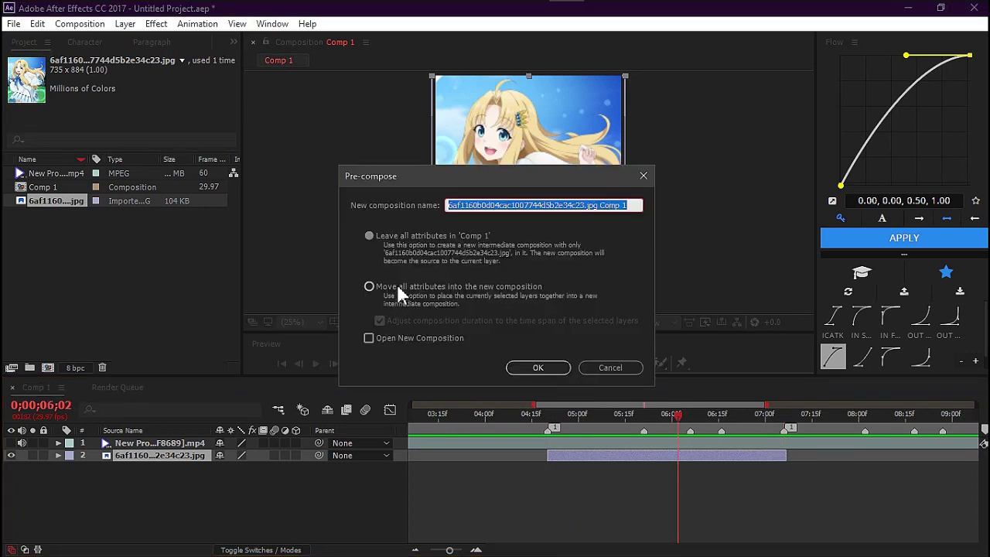
click(399, 287)
click(557, 370)
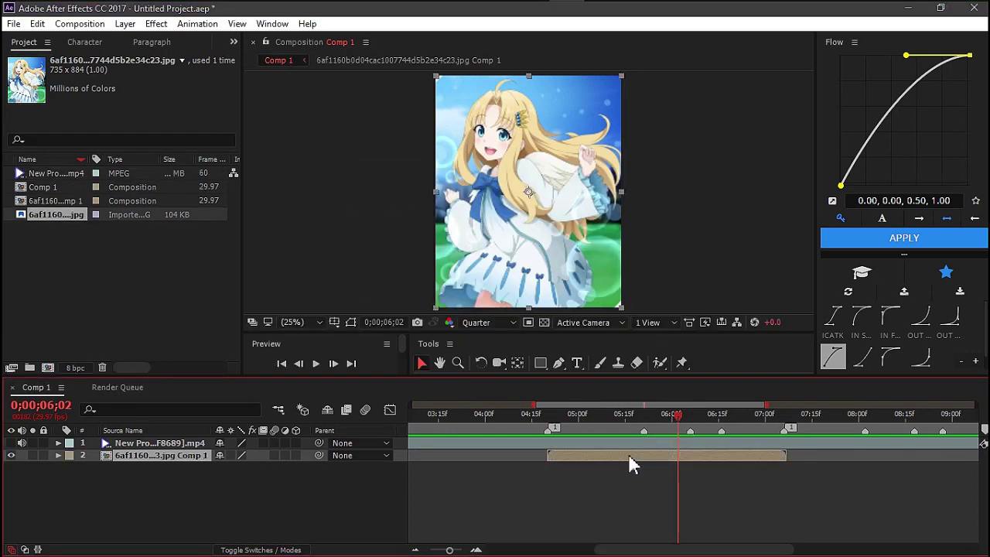
double_click(628, 454)
click(611, 443)
key(ctrl+shift+c)
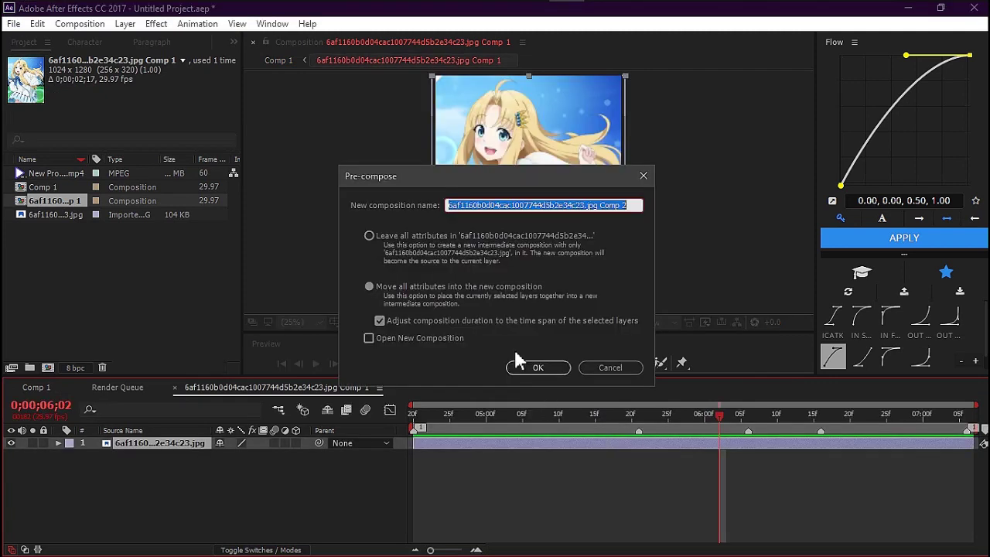
click(536, 370)
drag(518, 415, 414, 415)
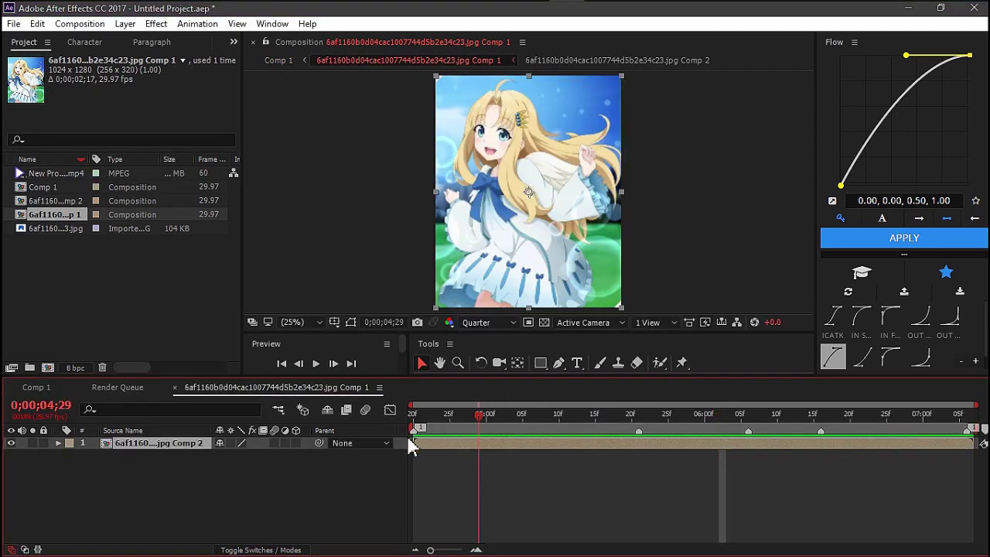
Add a Null Object to the precomp, duplicate it twice, and select the third null
right_click(444, 482)
mouse_move(477, 343)
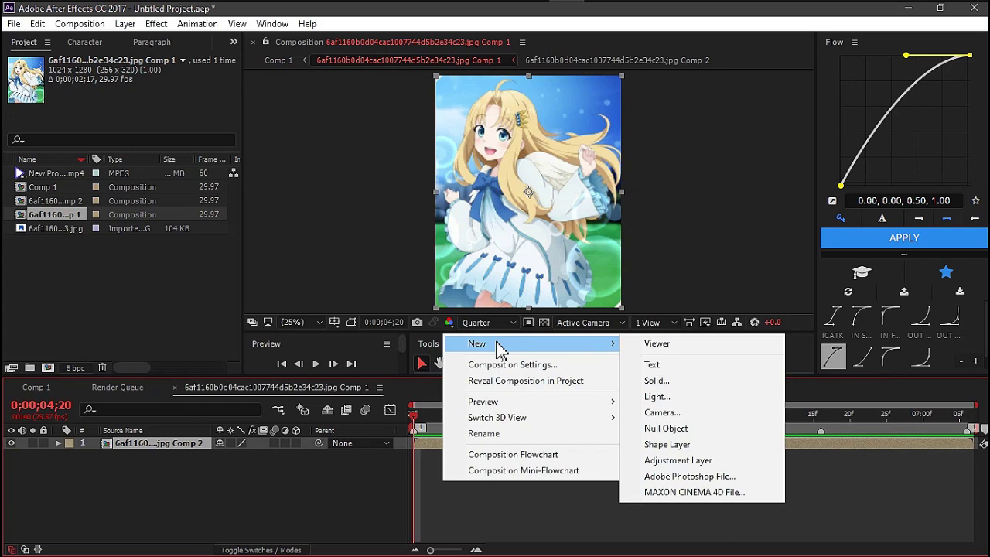
click(694, 431)
key(ctrl+alt+shift+y)
key(ctrl+alt+shift+y)
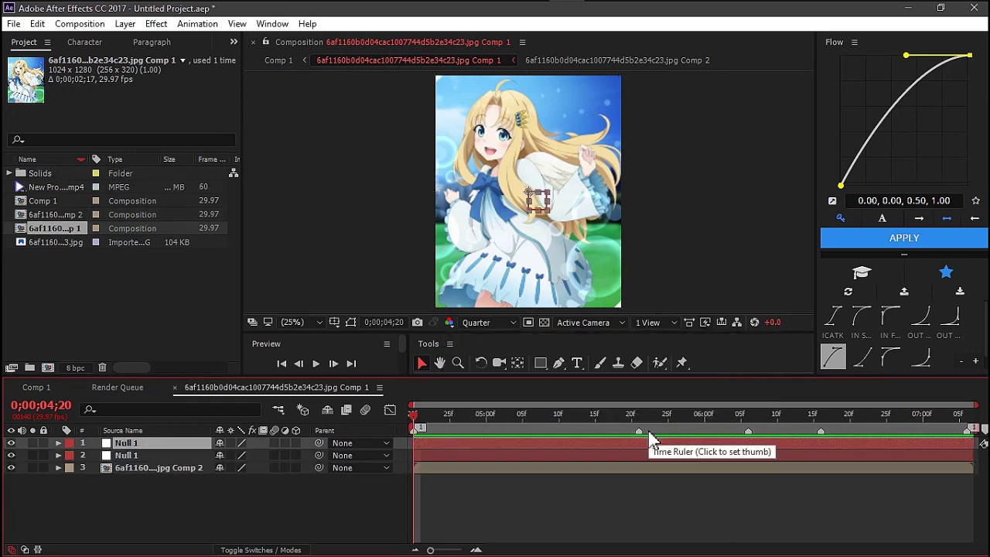
key(ctrl+alt+shift+y)
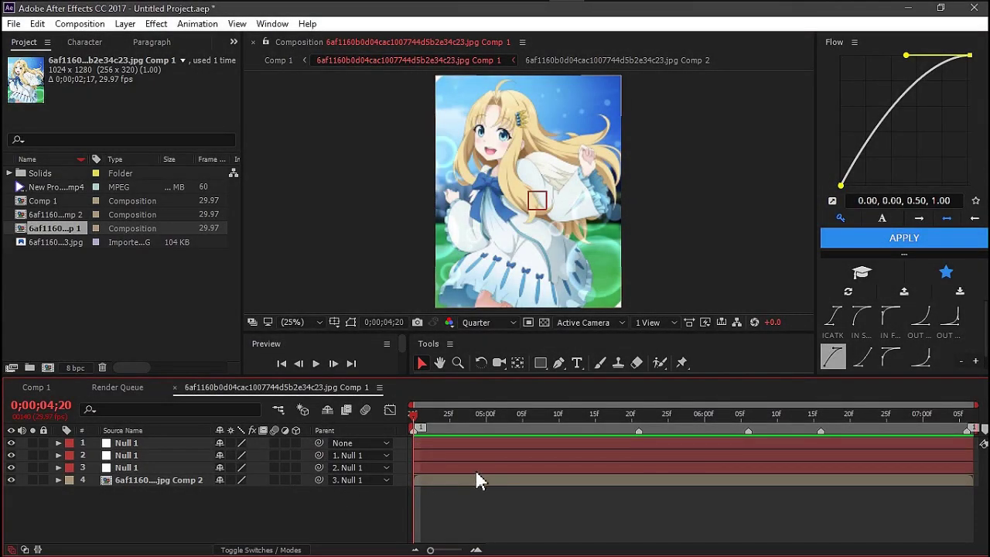
click(473, 467)
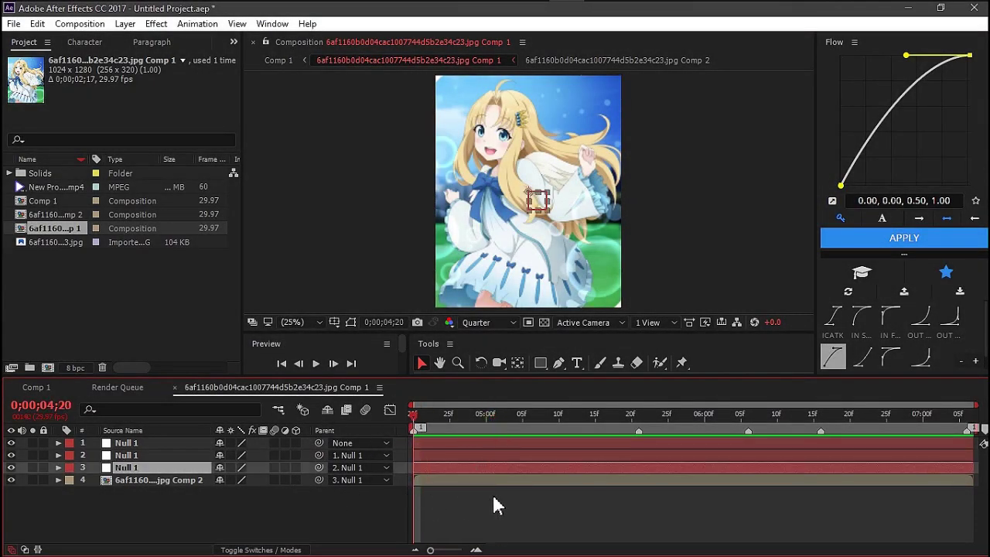
Apply the xtz fix shake preset to the third null and shift its keyframes earlier
key(ctrl+space)
text(xtz)
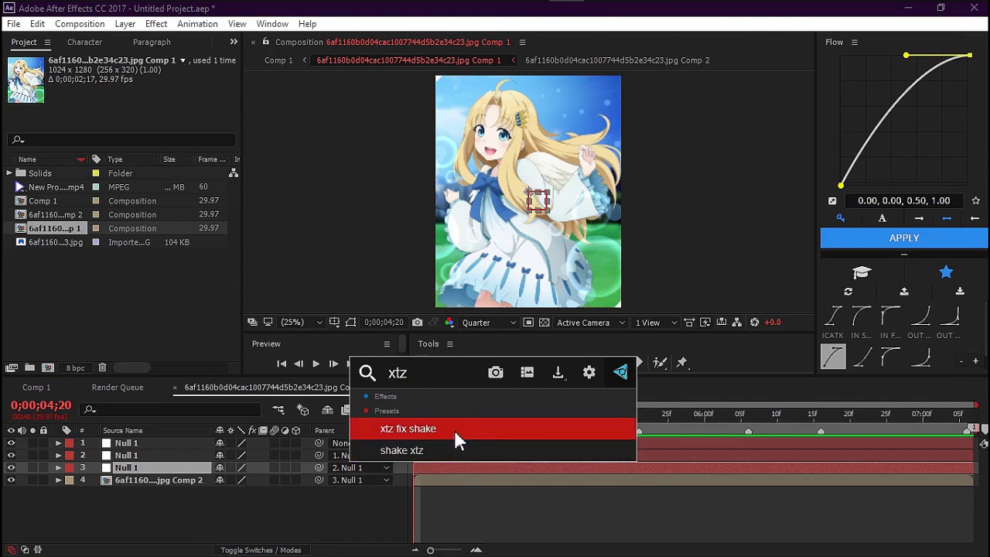
click(479, 430)
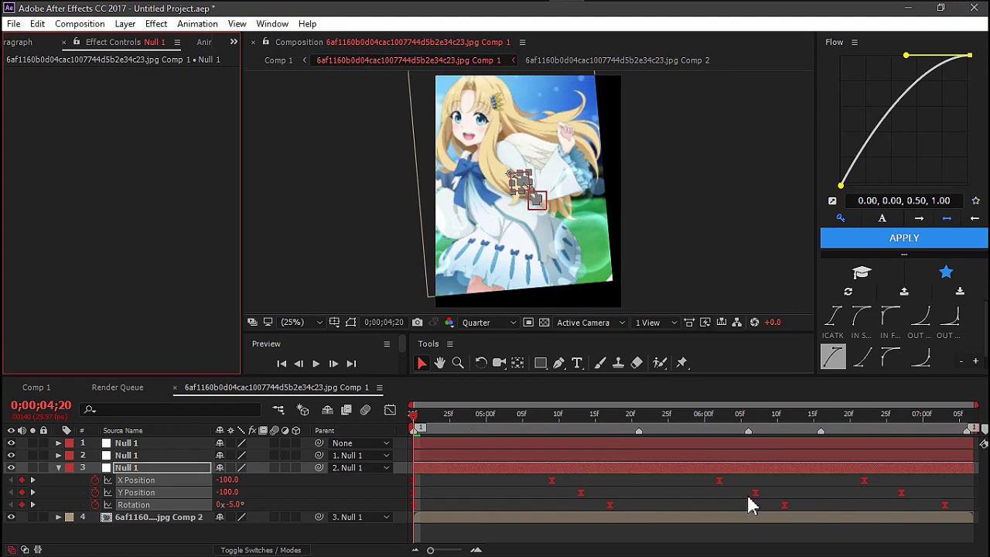
drag(748, 498, 623, 490)
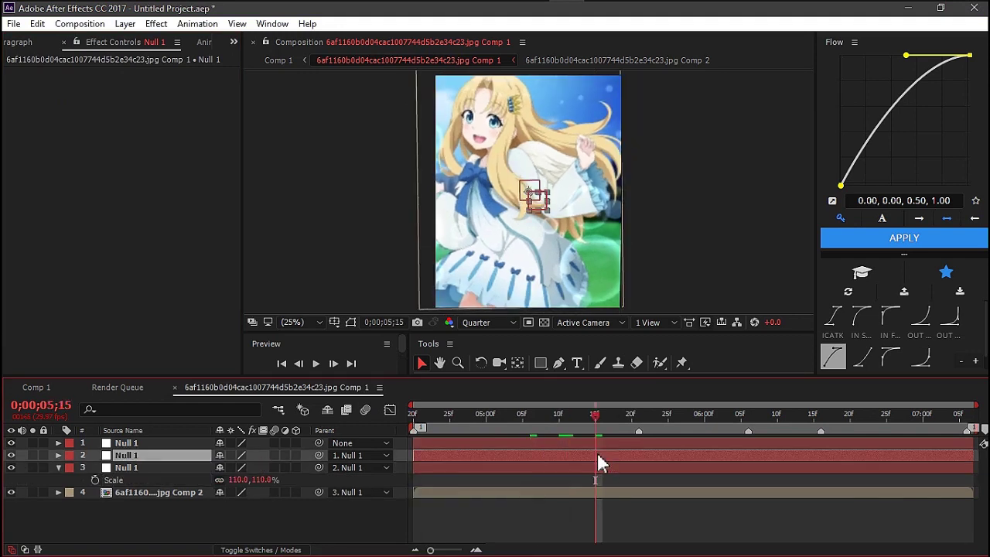
Keyframe layer 2's Scale from 500% at the clip start down to 100% with a Flow ease-in
key(s)
click(94, 468)
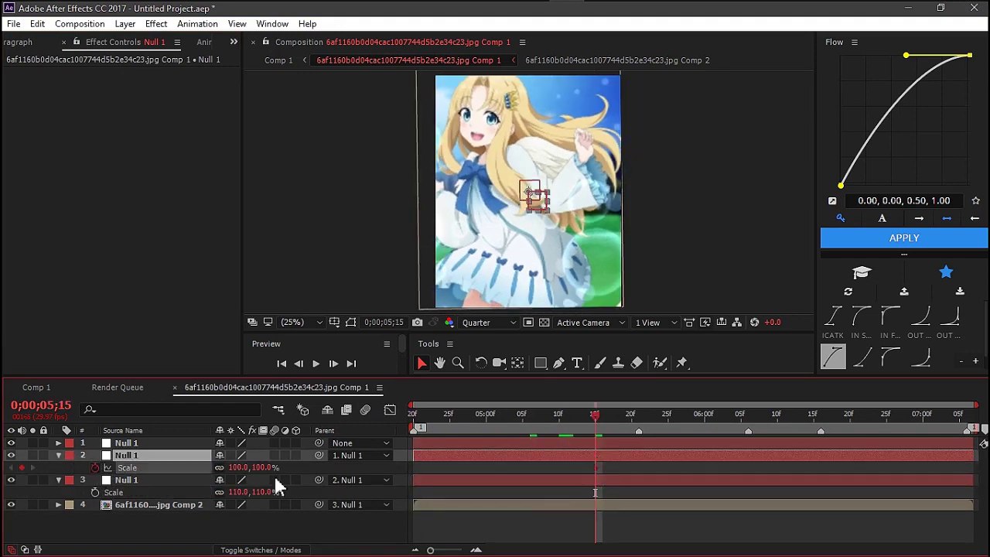
click(414, 417)
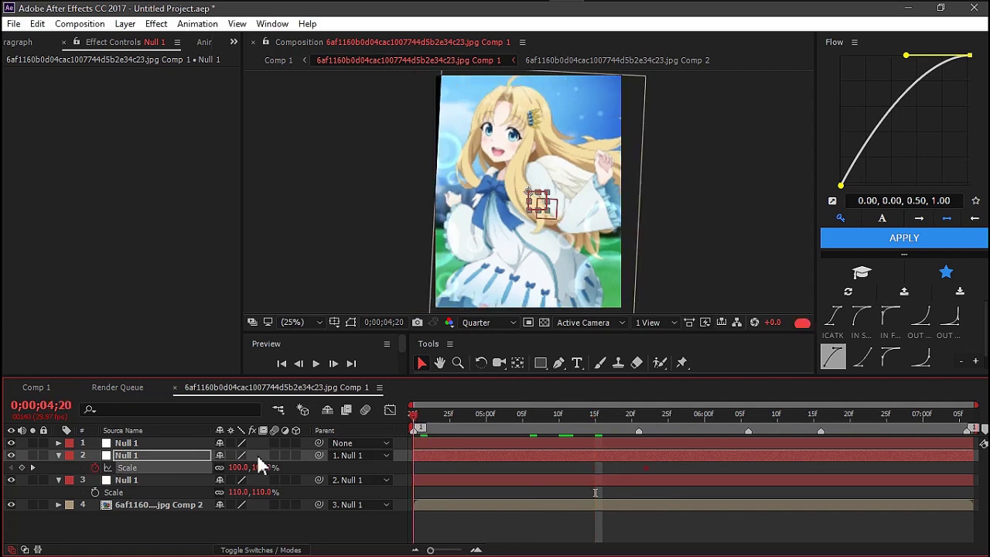
click(263, 468)
text(500)
key(Return)
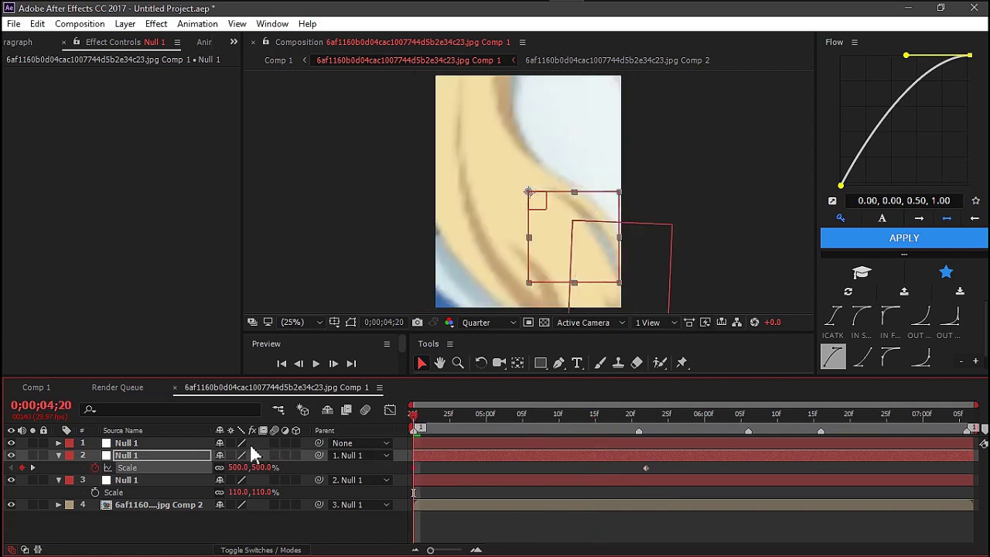
click(862, 314)
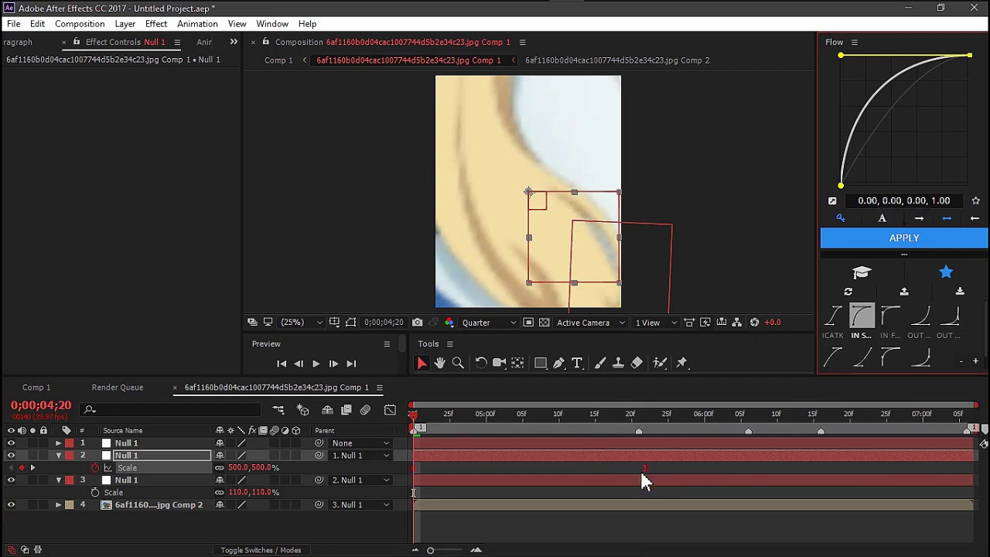
key(space)
Keyframe layer 1's Scale at 0;00;05;21 so the picture pulses up to 170%
click(638, 442)
key(s)
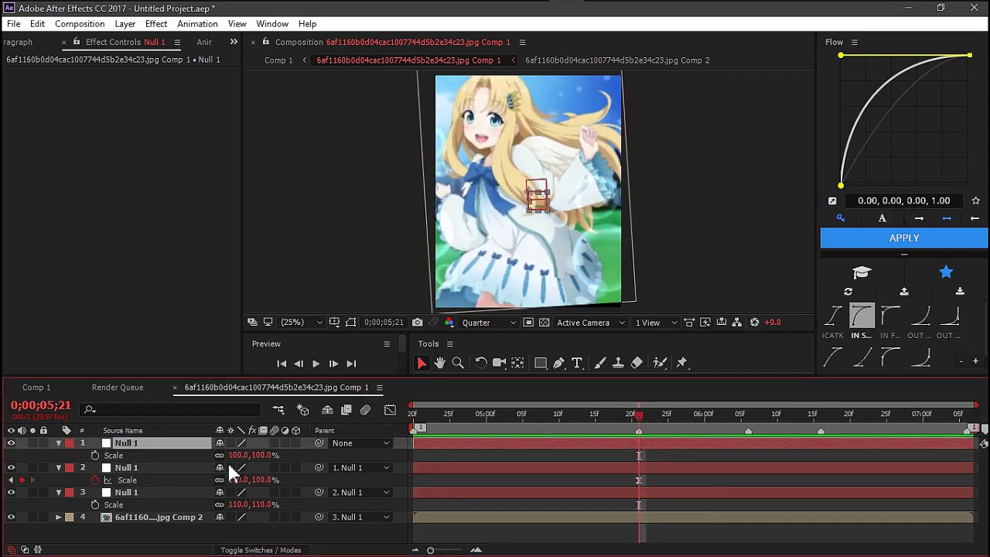
click(94, 454)
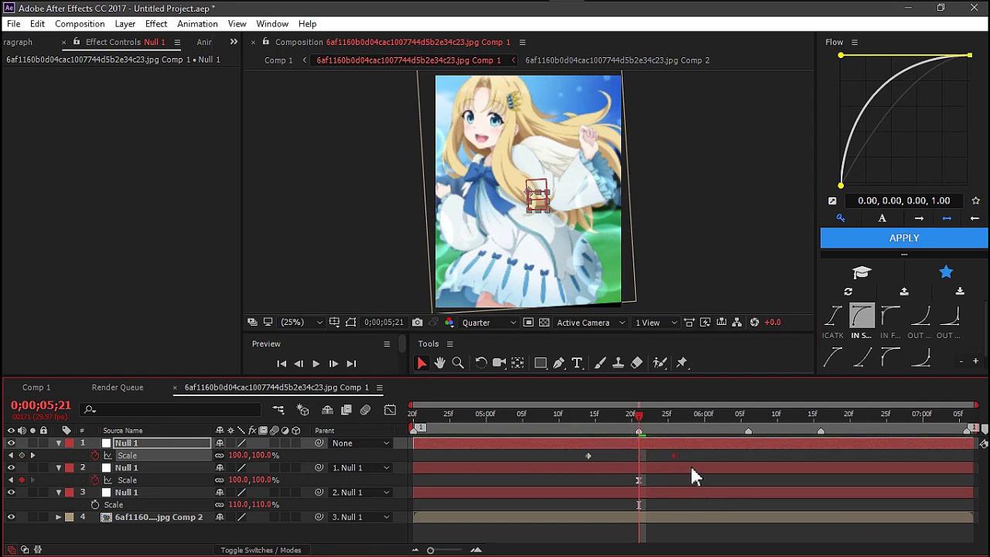
drag(252, 461, 259, 456)
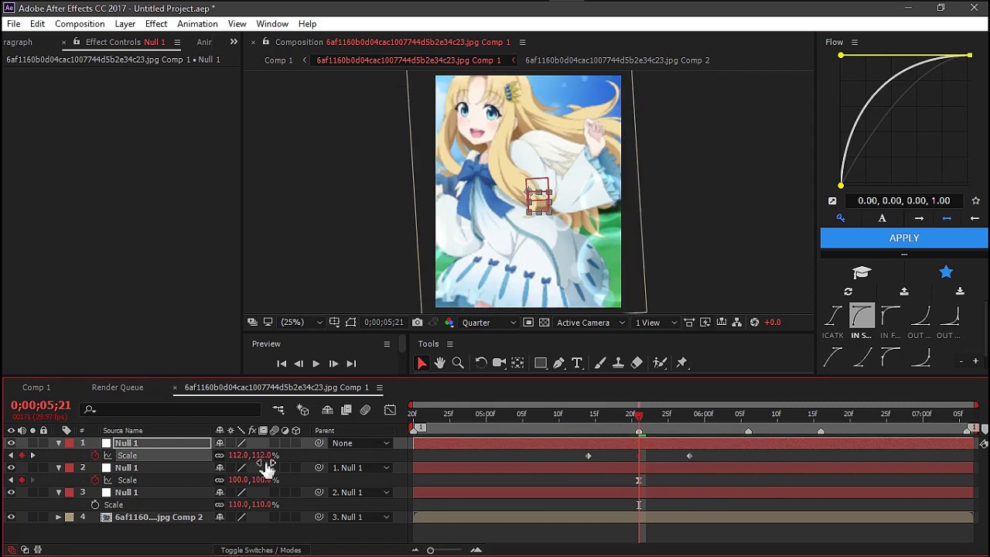
text(150)
key(Return)
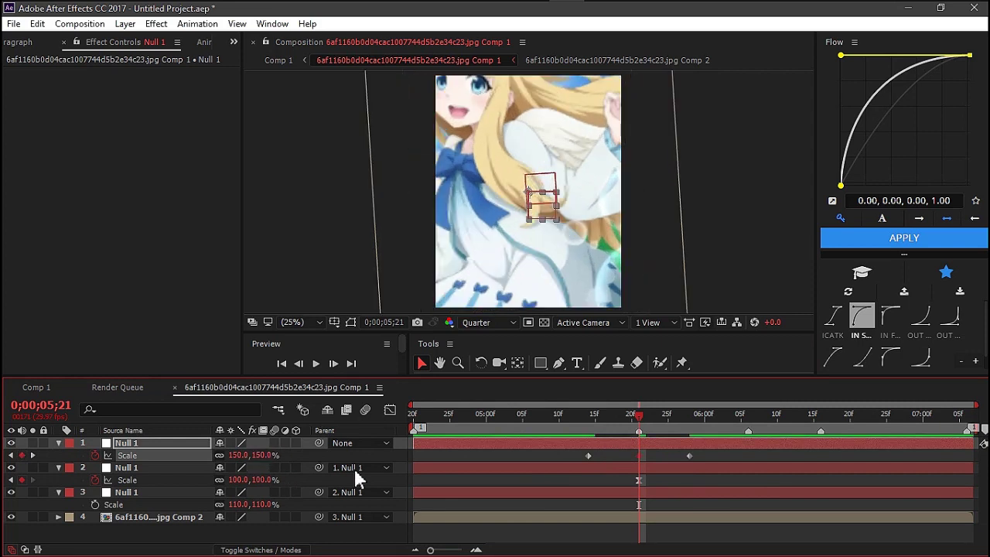
click(260, 455)
text(0)
key(Return)
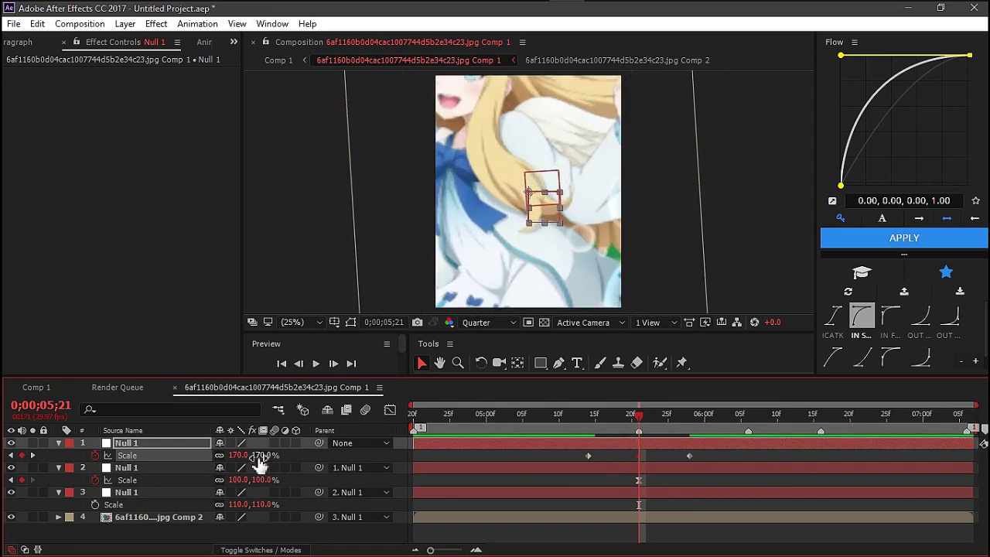
Move the 170% Scale keyframe later and give it a Flow ease-out
drag(588, 455, 530, 456)
key(ctrl+z)
drag(530, 456, 711, 456)
scroll(897, 344, down, 1)
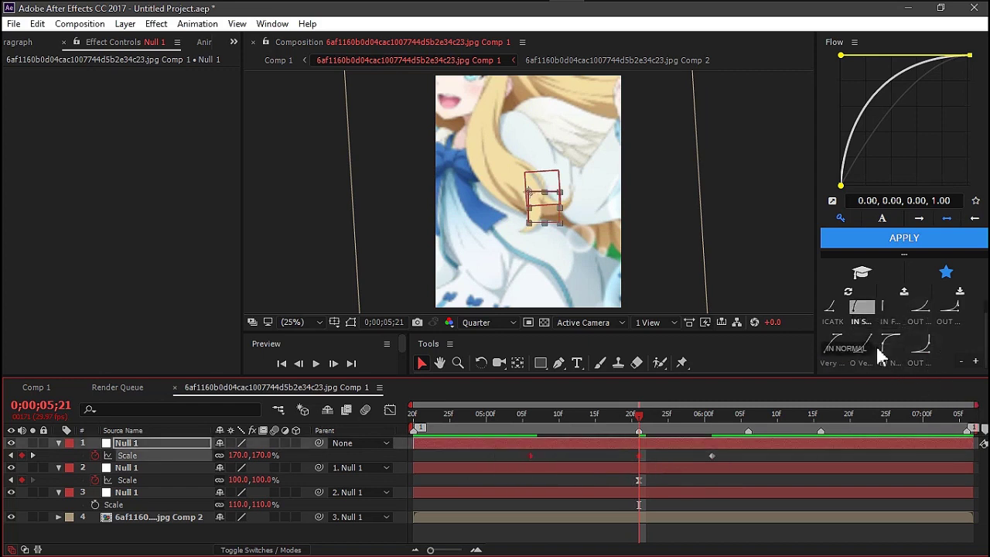
scroll(897, 333, up, 1)
click(921, 317)
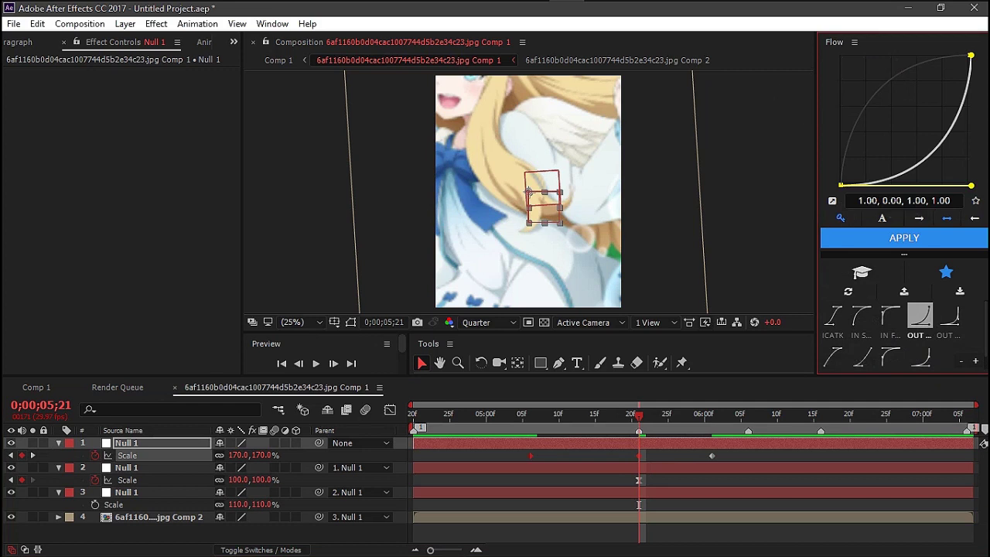
click(894, 252)
Give the post-pulse Scale keyframe a gentle ease and fine-tune keyframe timing on both layers
drag(655, 454, 752, 462)
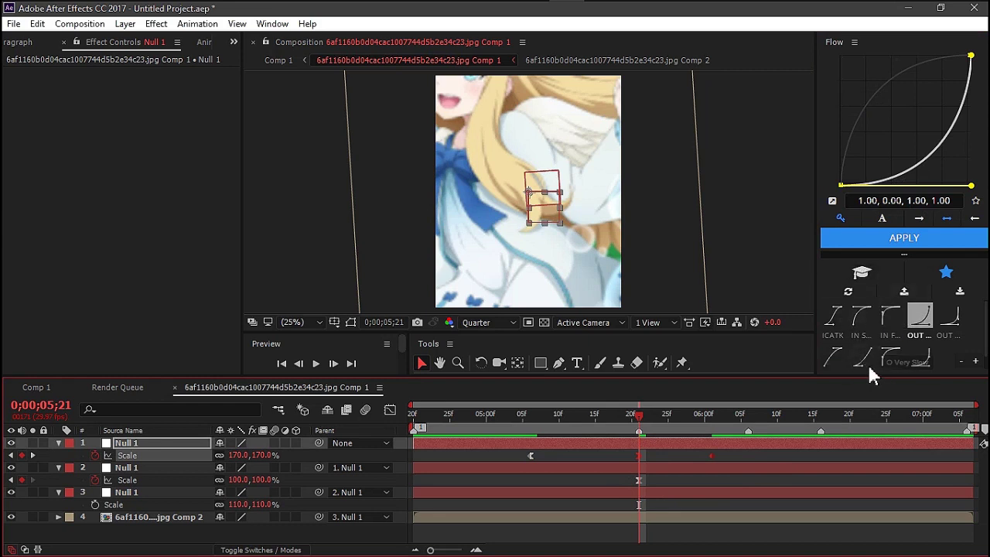
click(834, 360)
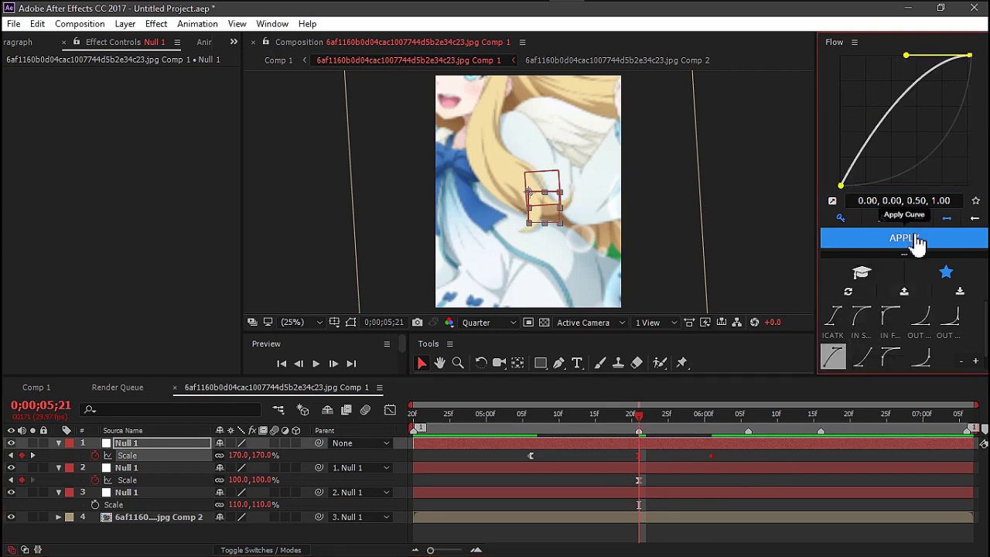
drag(672, 414, 748, 415)
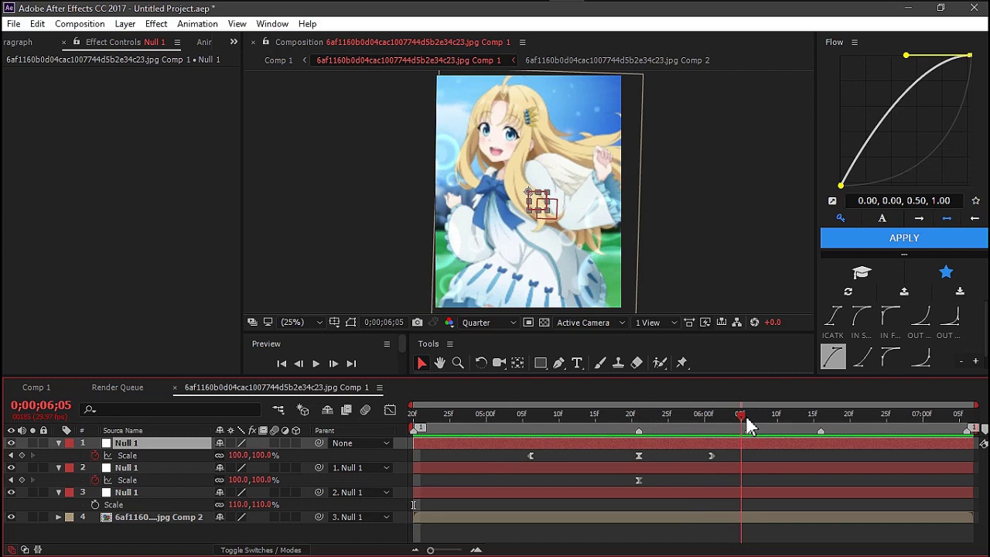
click(710, 455)
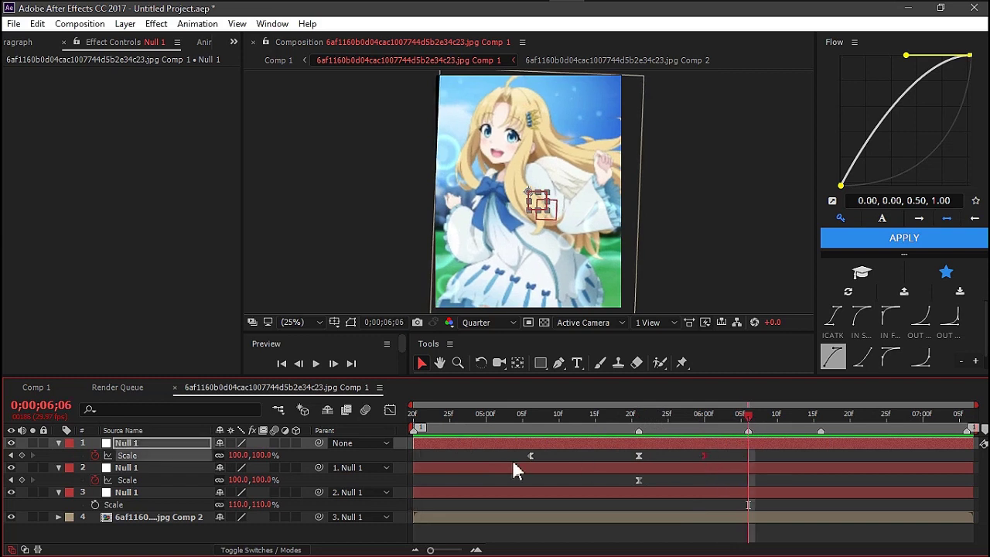
drag(526, 459, 536, 462)
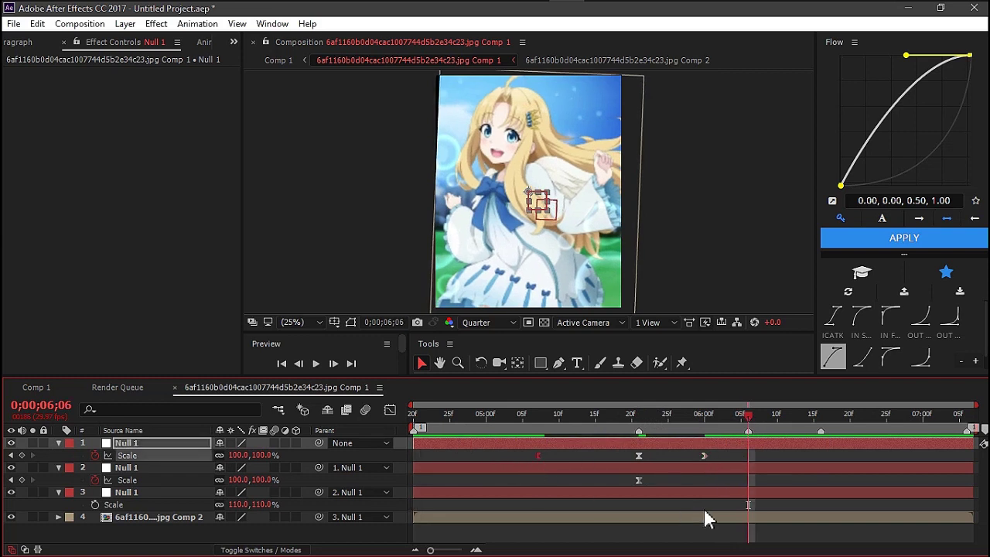
drag(639, 480, 617, 481)
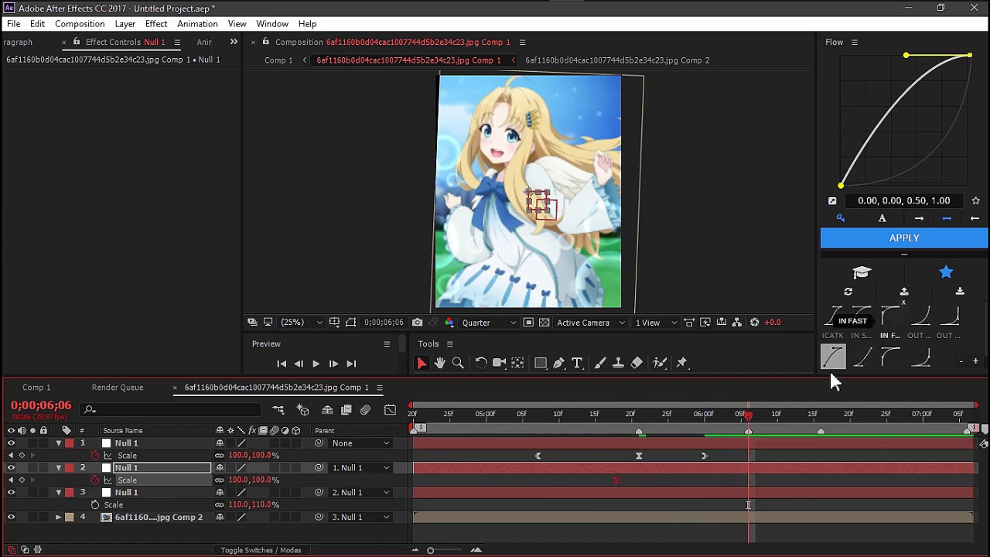
Apply a strong Flow ease-in, then copy layer 1's Scale pulse onto layer 2, shifted earlier
scroll(951, 349, down, 1)
click(890, 343)
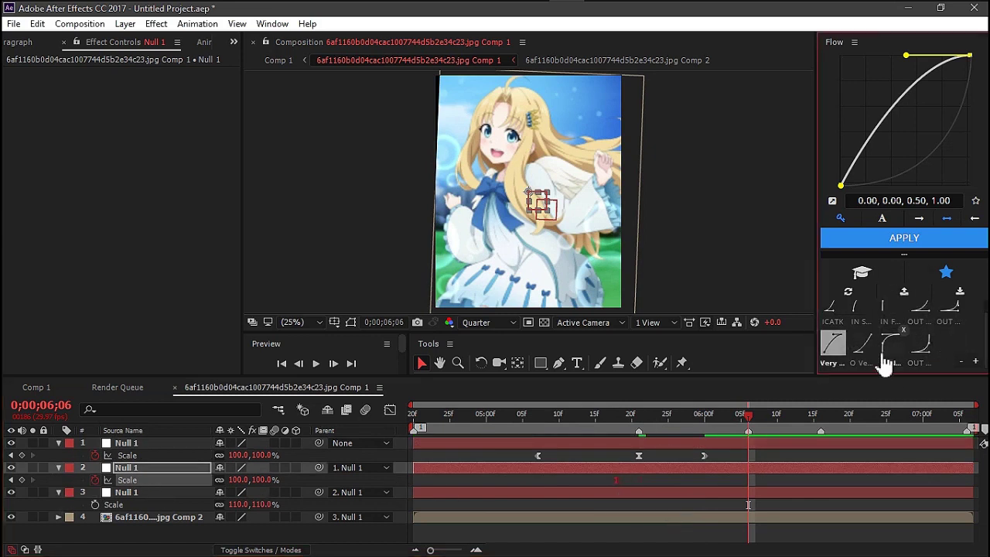
click(893, 242)
click(176, 455)
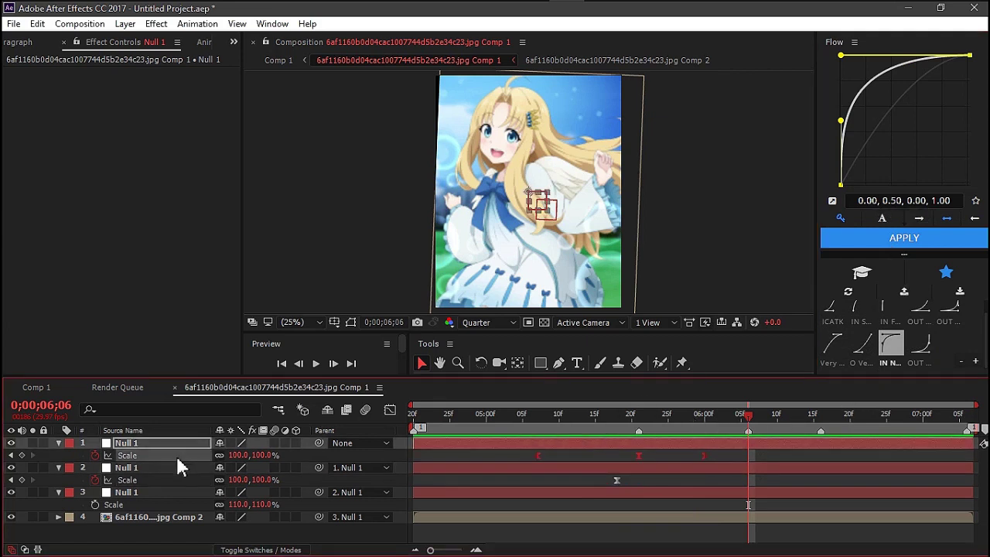
click(723, 469)
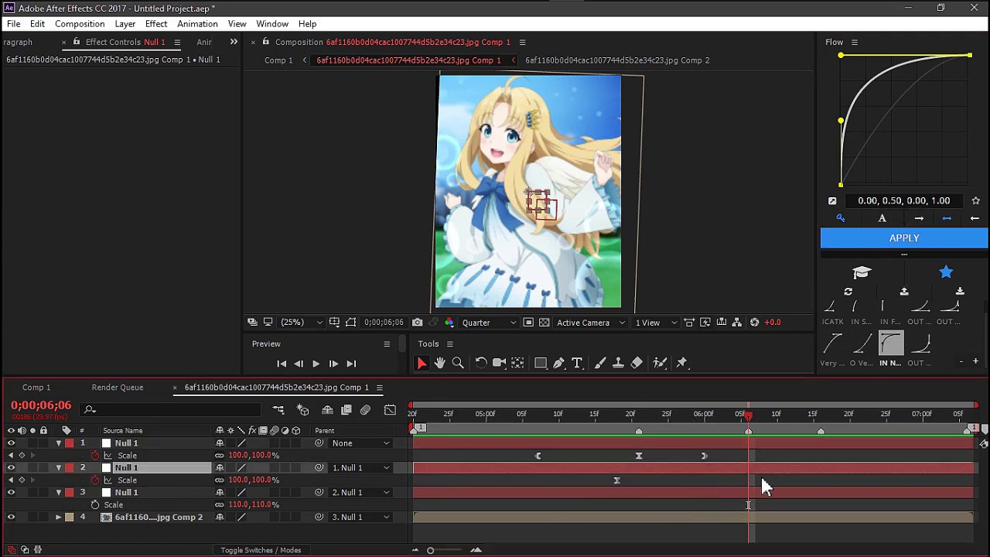
key(ctrl+v)
mouse_move(749, 481)
mouse_down()
mouse_move(658, 491)
mouse_move(689, 486)
mouse_move(680, 486)
mouse_up()
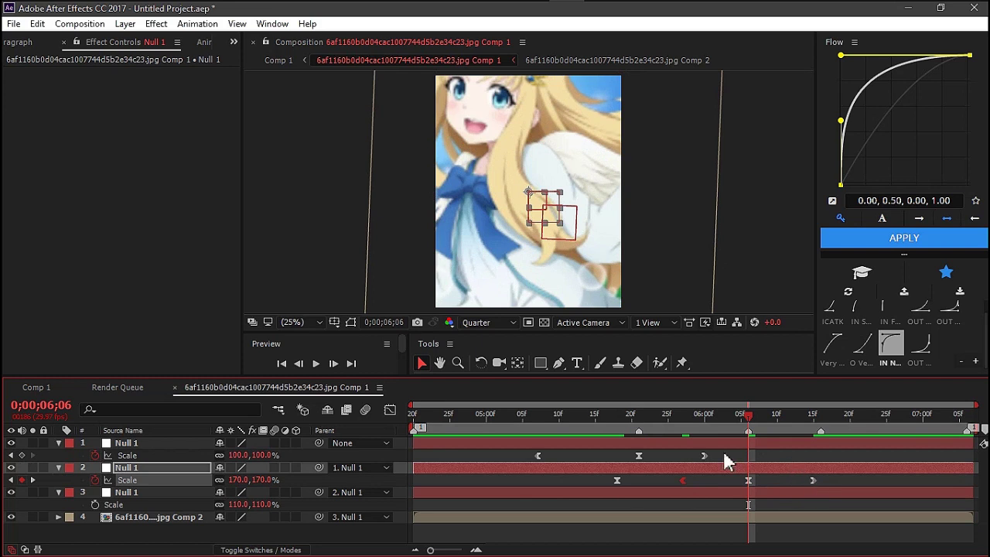
Add a Scale keyframe to the top null at 0;00;06;11
key(ctrl+Up)
key(Page_Down)
key(Page_Down)
key(Page_Down)
click(21, 455)
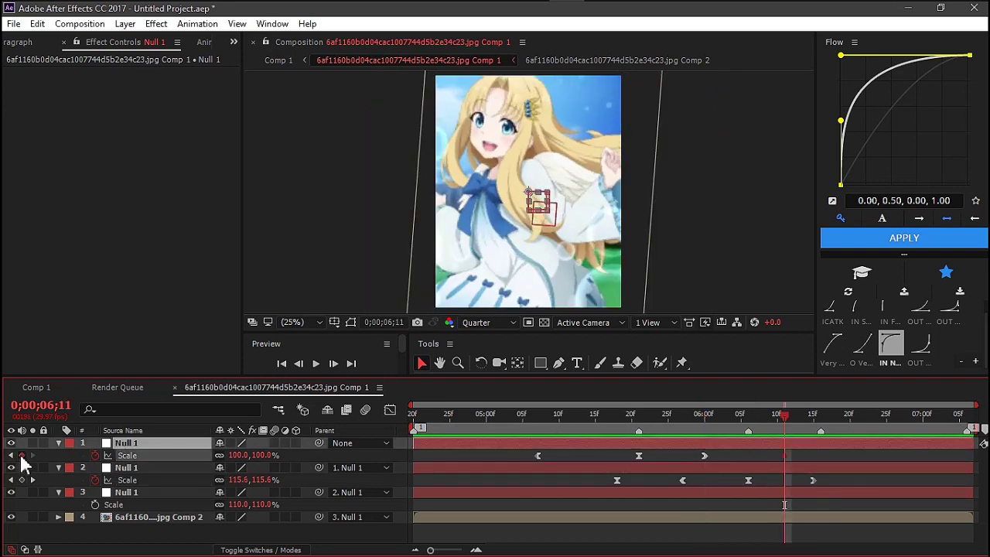
Keyframe Null 1 to rotate 180° and shrink to 10% Scale by about 0;00;07;02
key(shift+r)
click(94, 468)
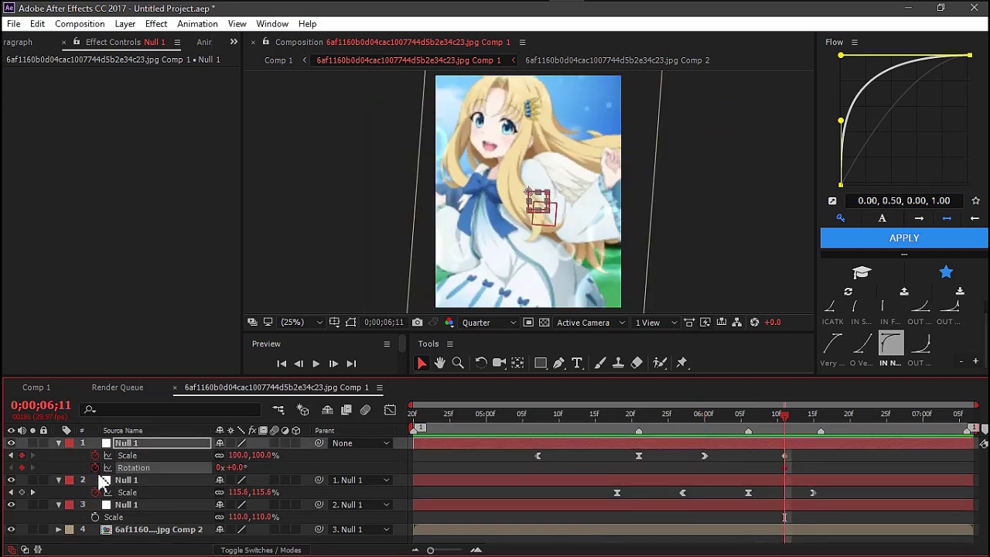
click(938, 435)
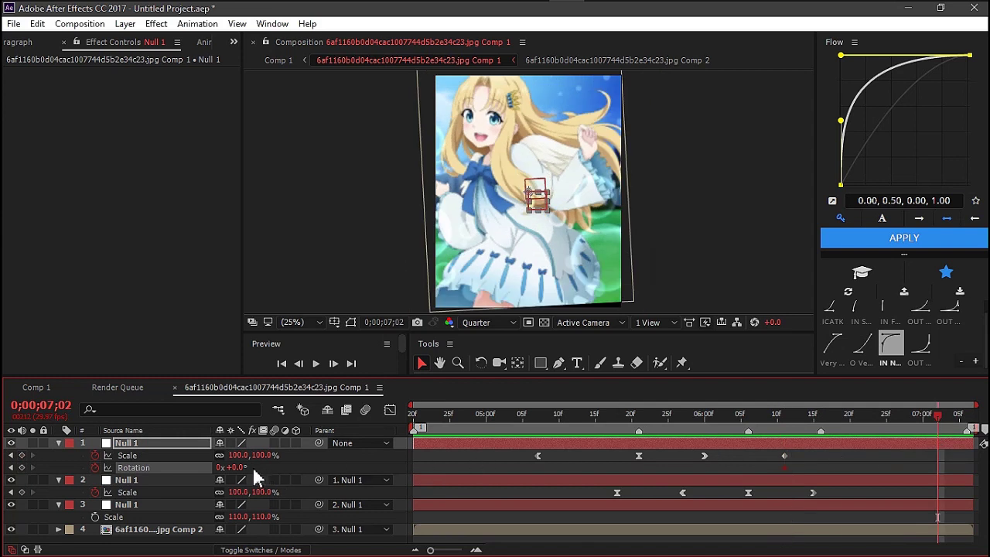
text(180)
key(Return)
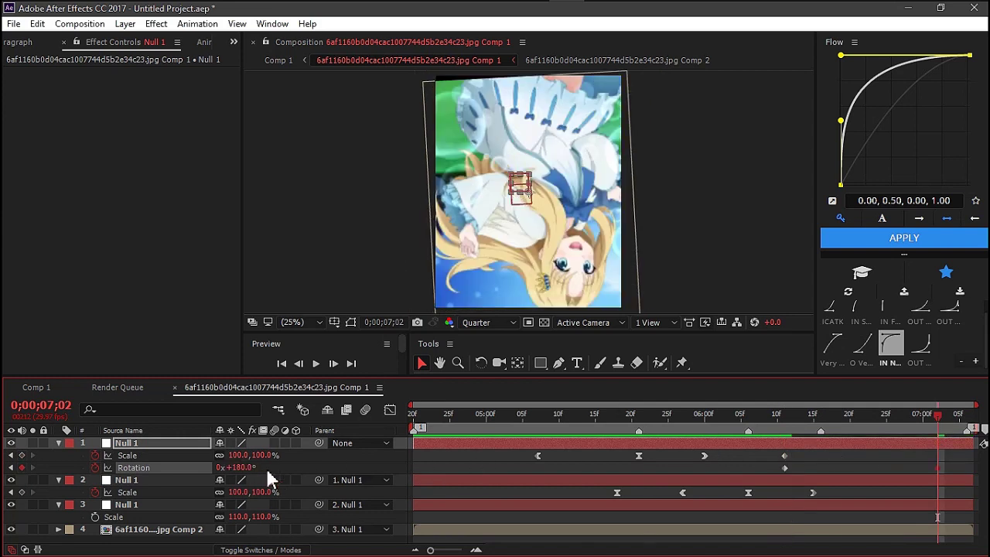
click(258, 456)
text(10)
key(Return)
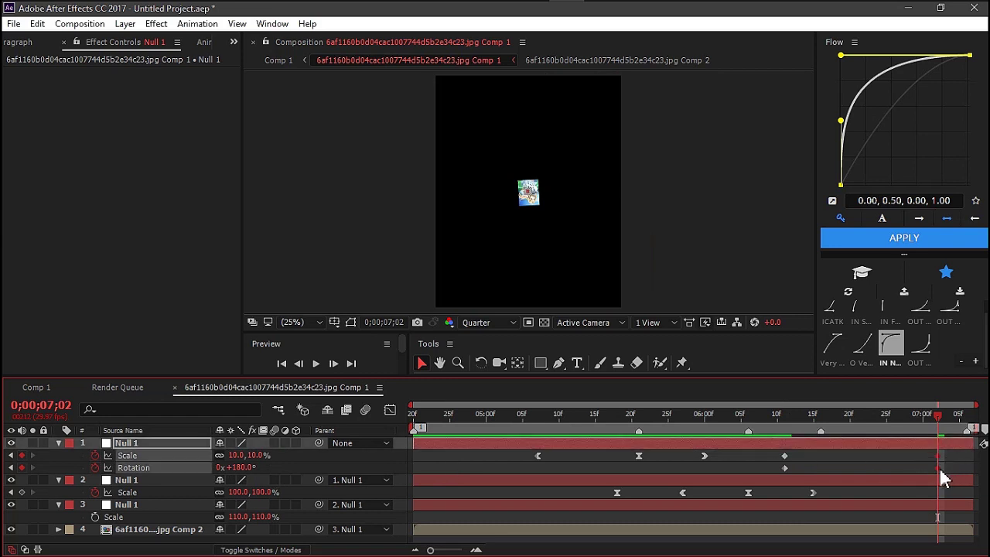
drag(938, 468, 981, 483)
Apply the Flow OUT ease preset to Null 1's closing Scale and Rotation keyframes
click(827, 485)
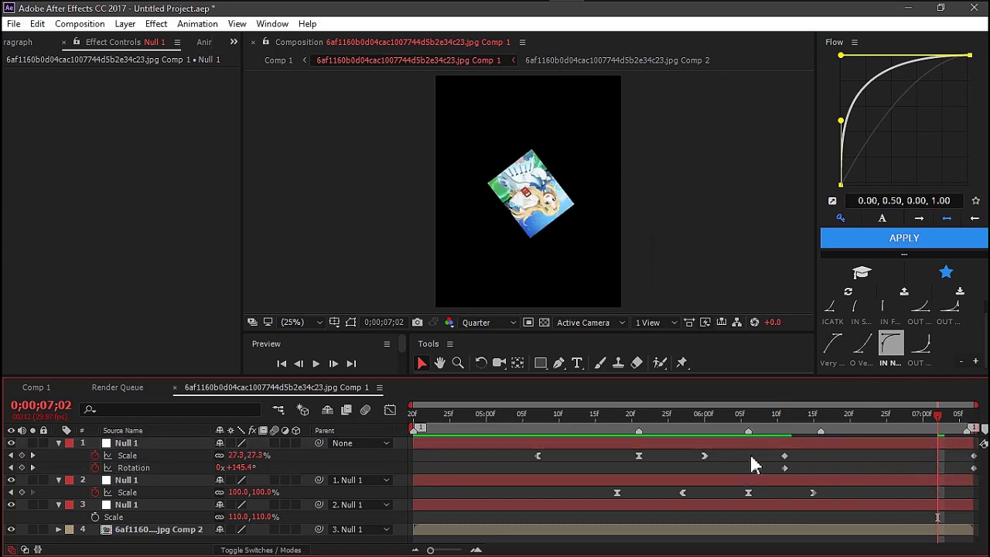
drag(773, 455, 984, 476)
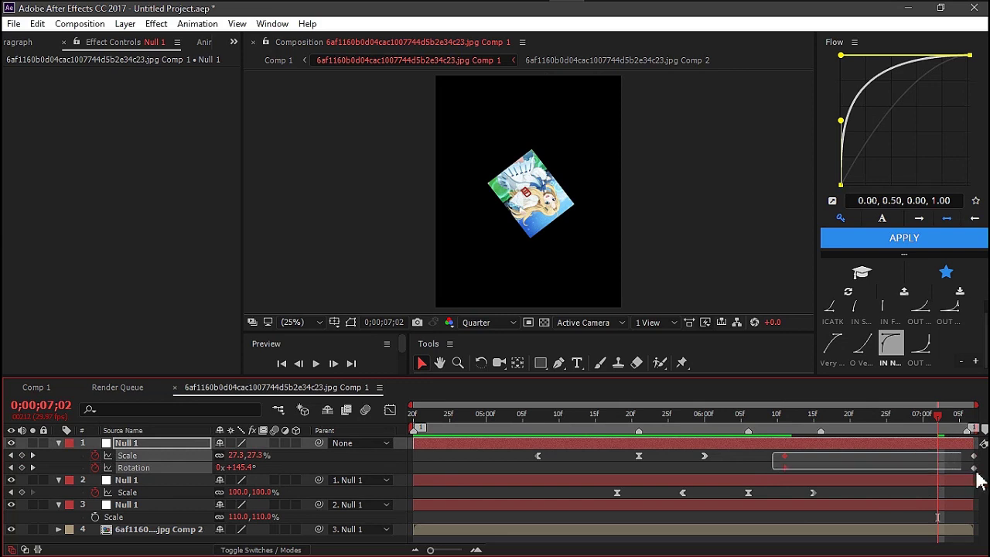
click(830, 459)
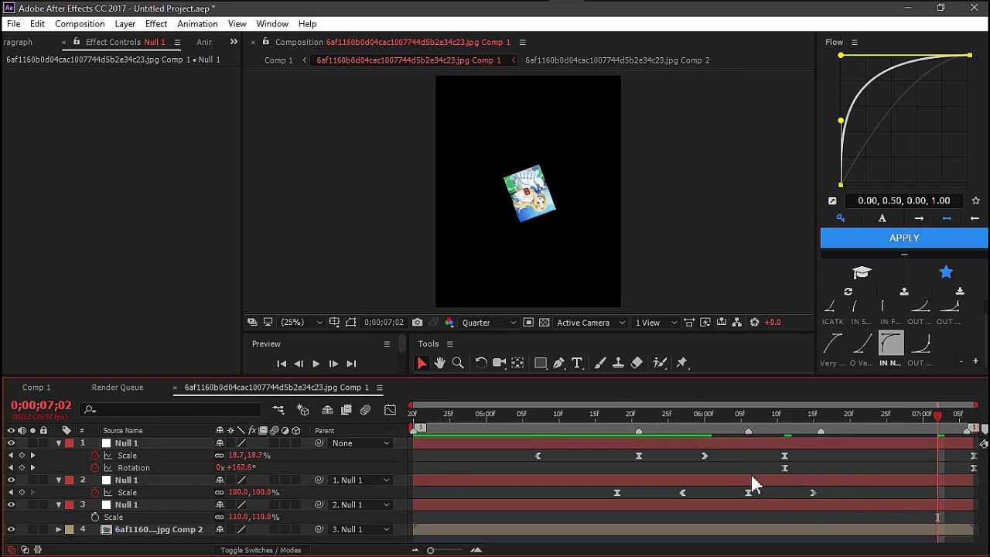
mouse_move(765, 458)
mouse_down()
mouse_move(920, 483)
mouse_move(976, 473)
mouse_up()
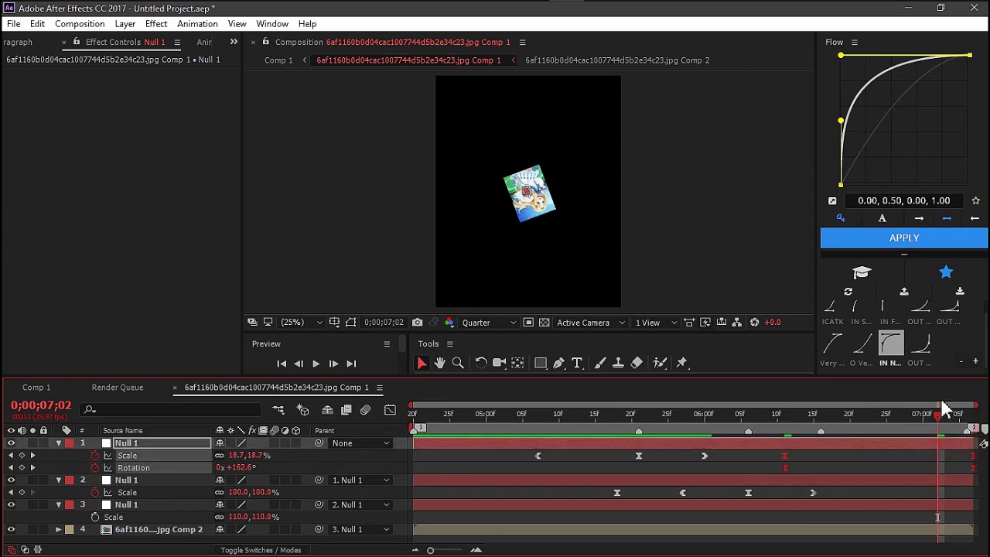
click(922, 332)
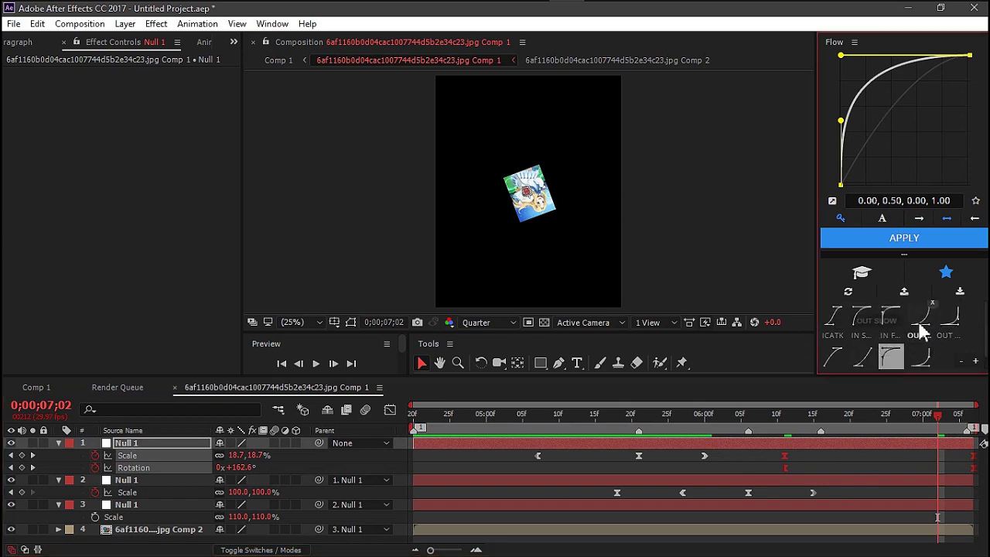
click(904, 238)
click(808, 475)
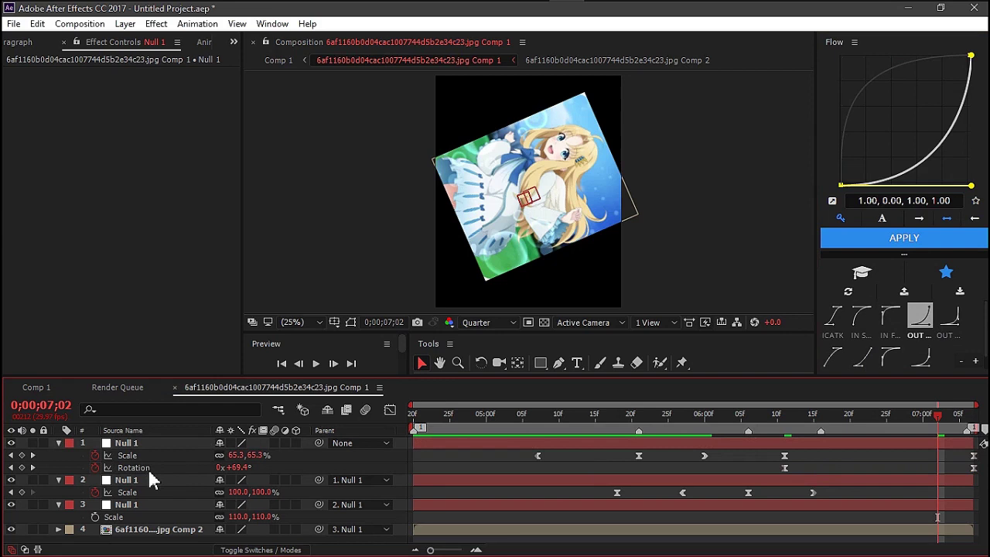
click(144, 457)
click(388, 410)
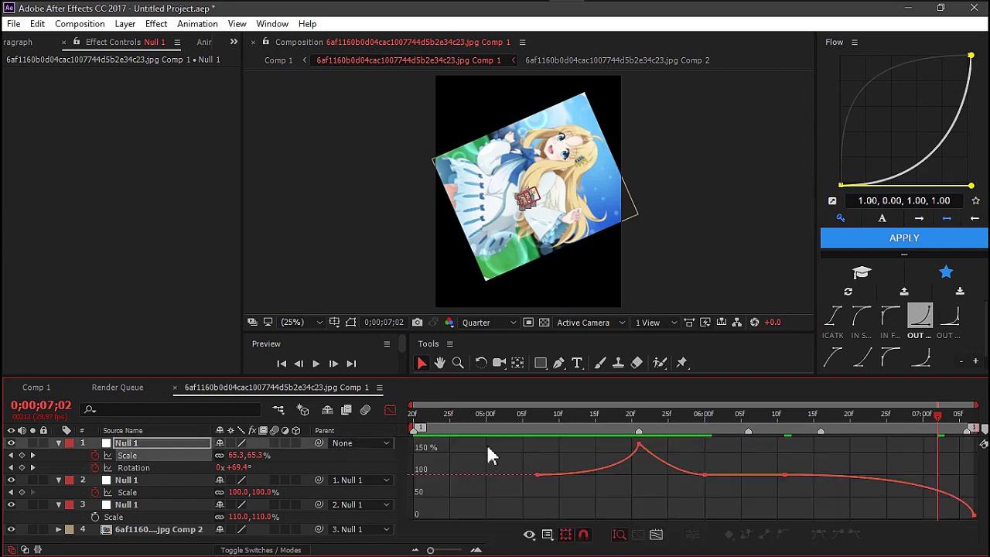
Steepen Null 1's Scale and Rotation curves into their final keyframes, then scrub to check
click(782, 475)
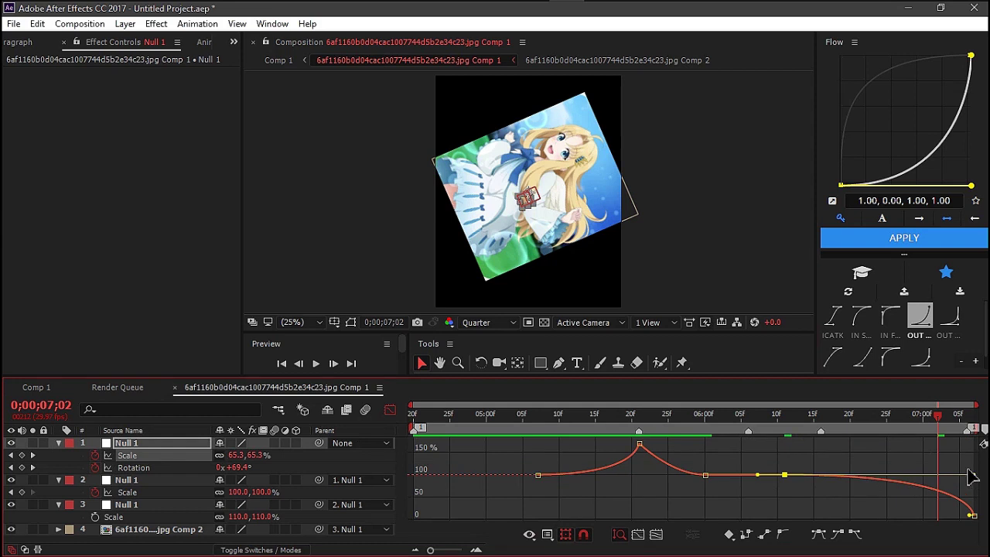
drag(971, 476, 959, 453)
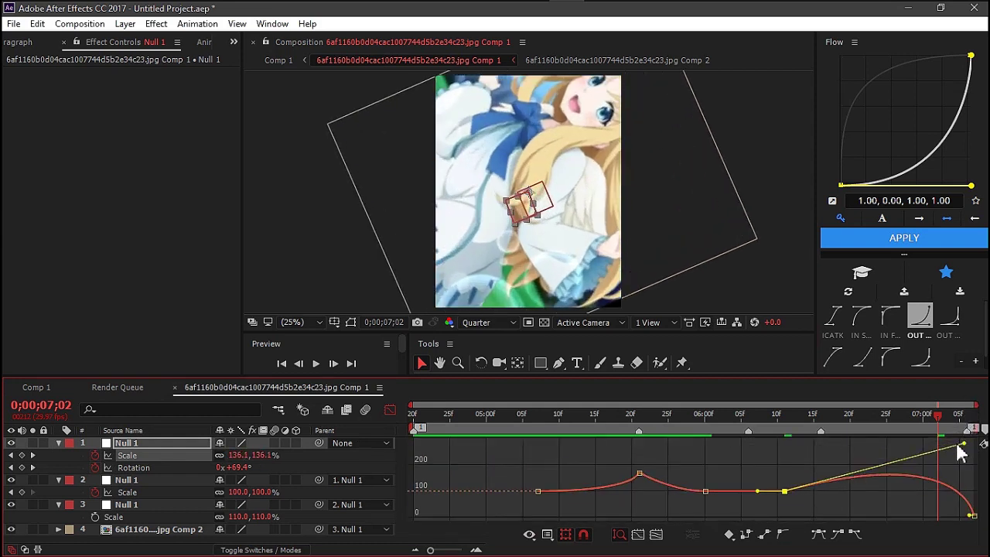
click(176, 467)
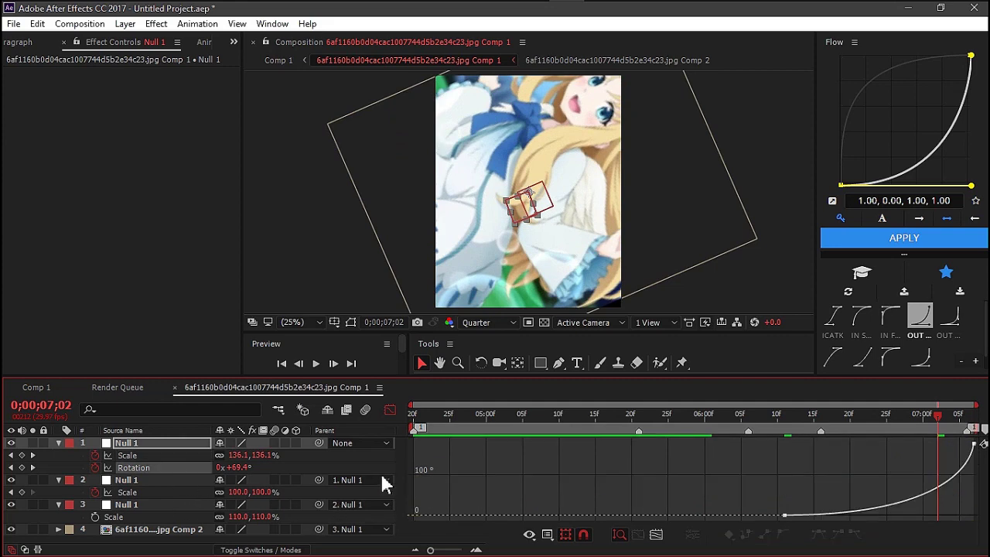
click(815, 514)
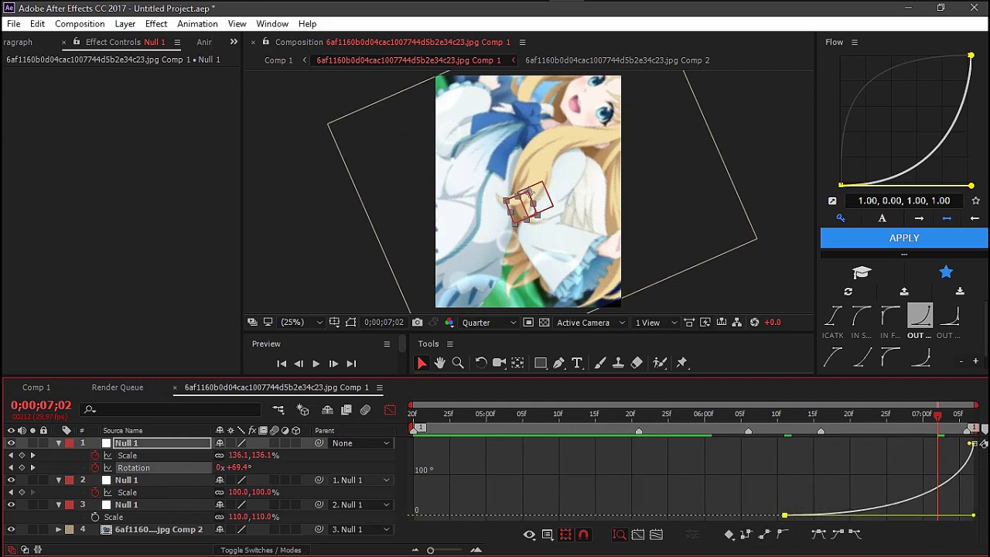
drag(974, 517, 952, 445)
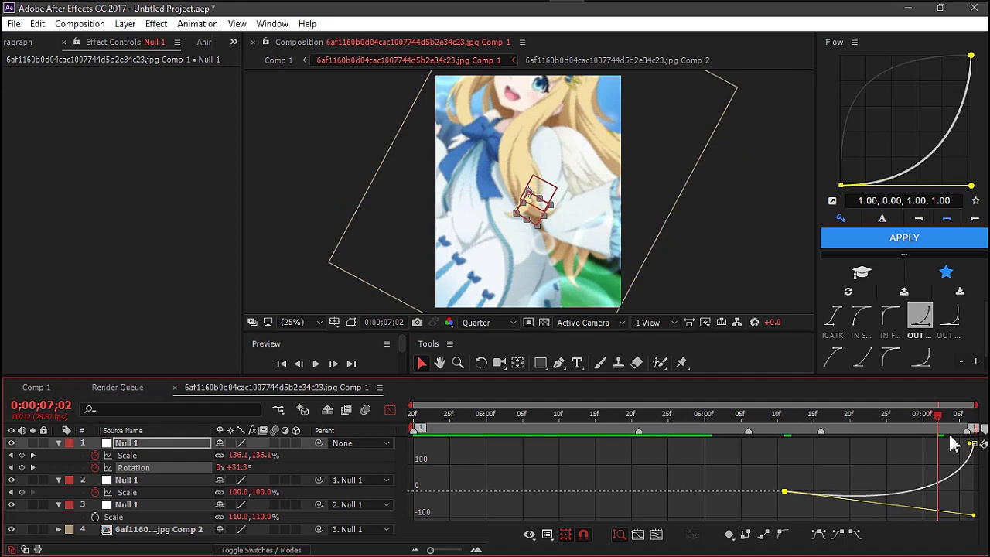
drag(833, 423, 857, 425)
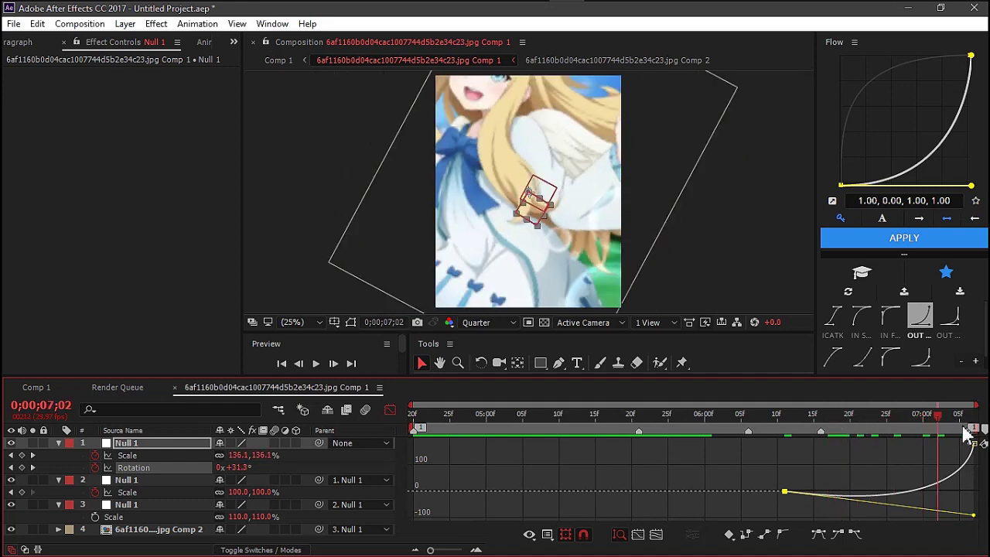
drag(886, 425, 979, 433)
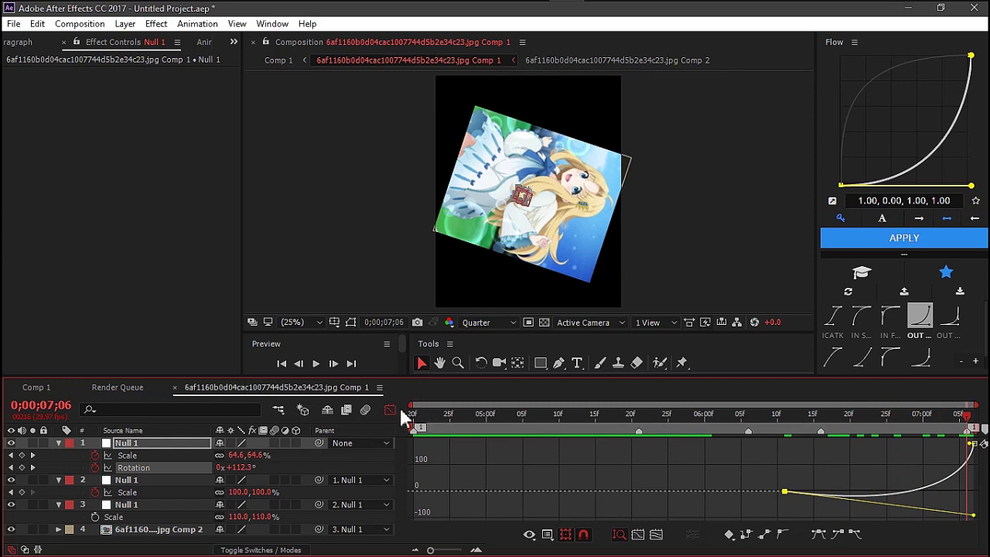
Give the image layer Motion Tile with output width and height 200, and enable motion blur
click(390, 410)
click(487, 453)
key(u)
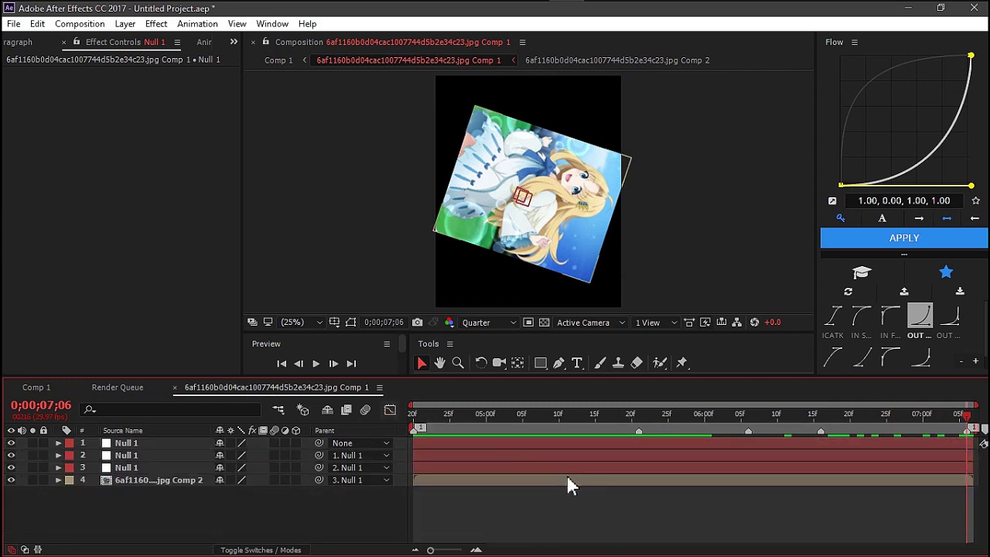
click(566, 480)
key(ctrl+space)
text(mo)
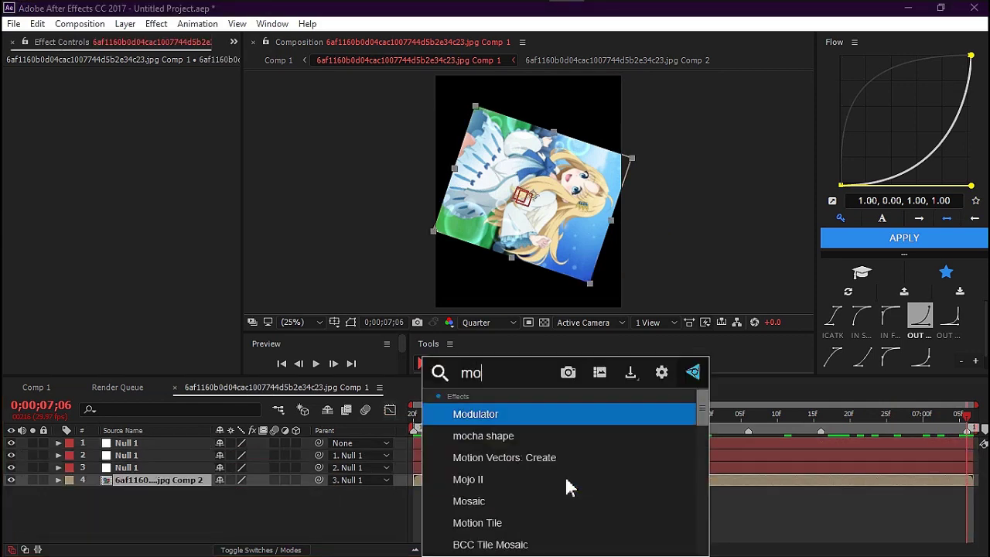
text(tion tile)
key(Return)
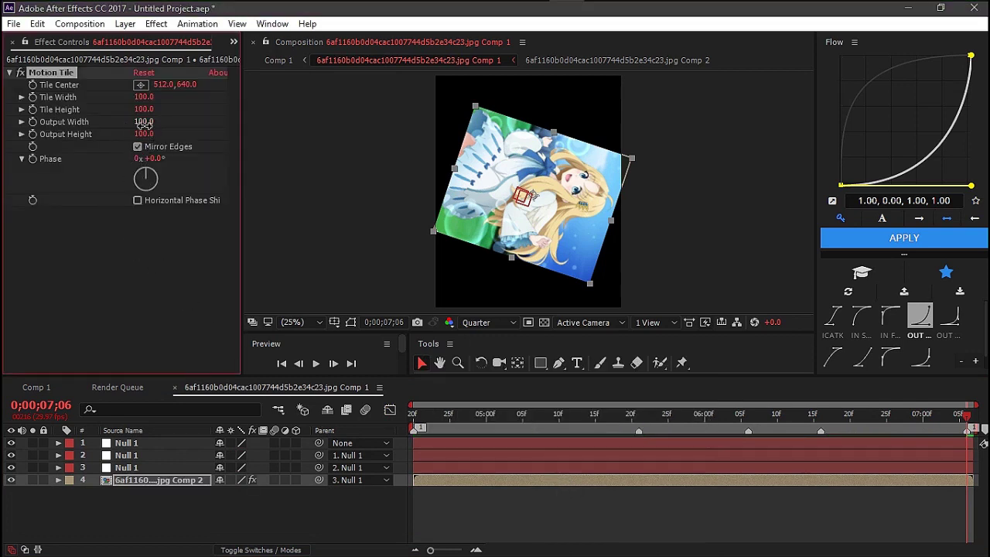
text(200)
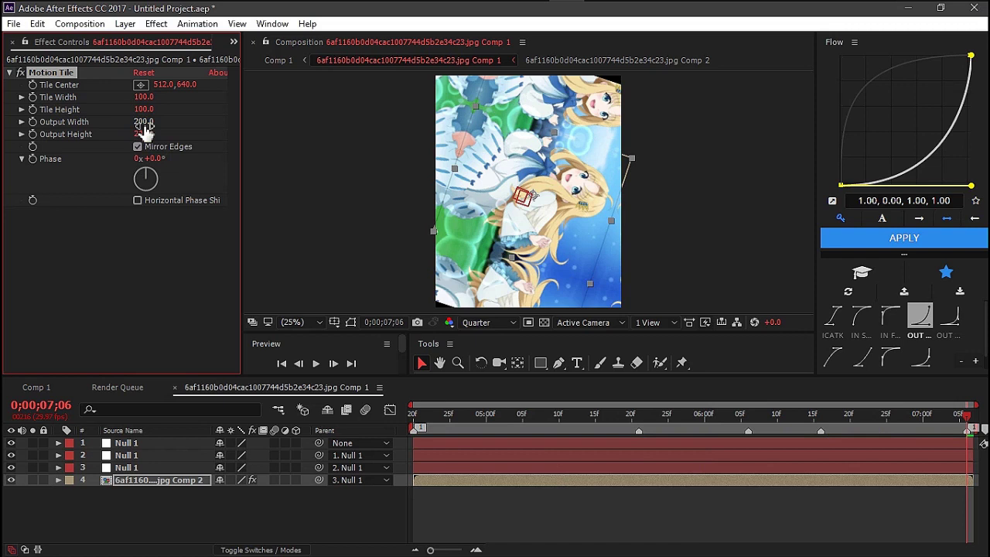
click(275, 480)
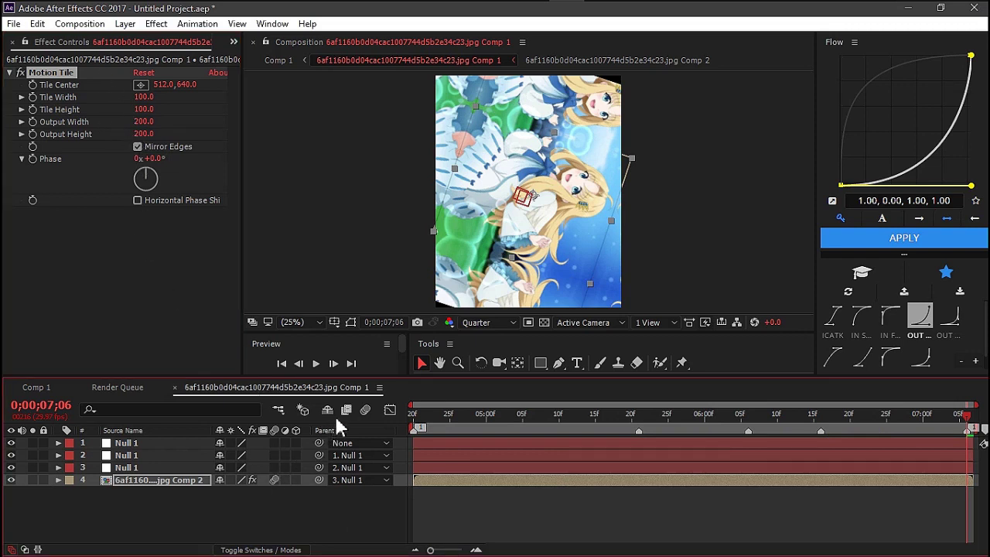
click(546, 535)
Preview the finished first clip from the start, stopping playback at 0;00;05;14
click(415, 419)
key(space)
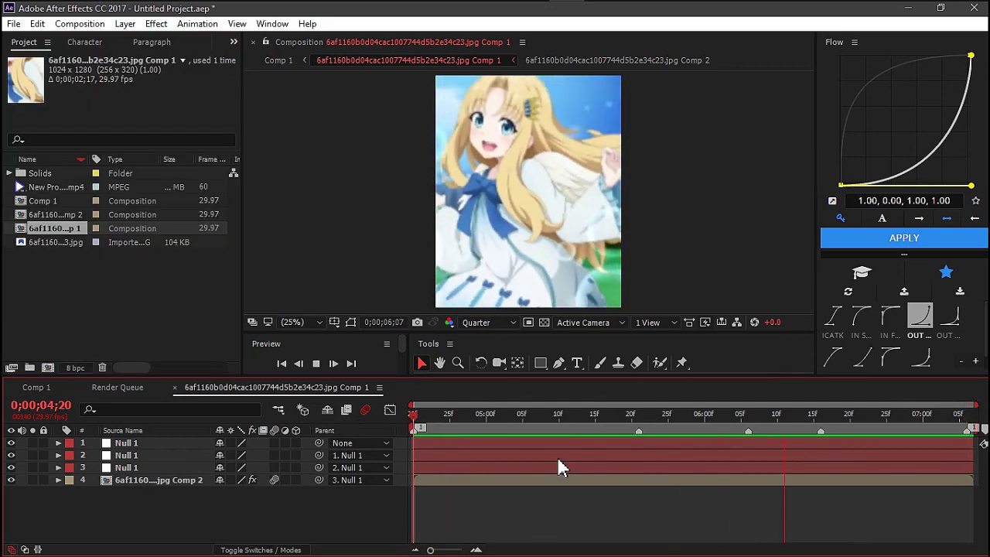
click(586, 414)
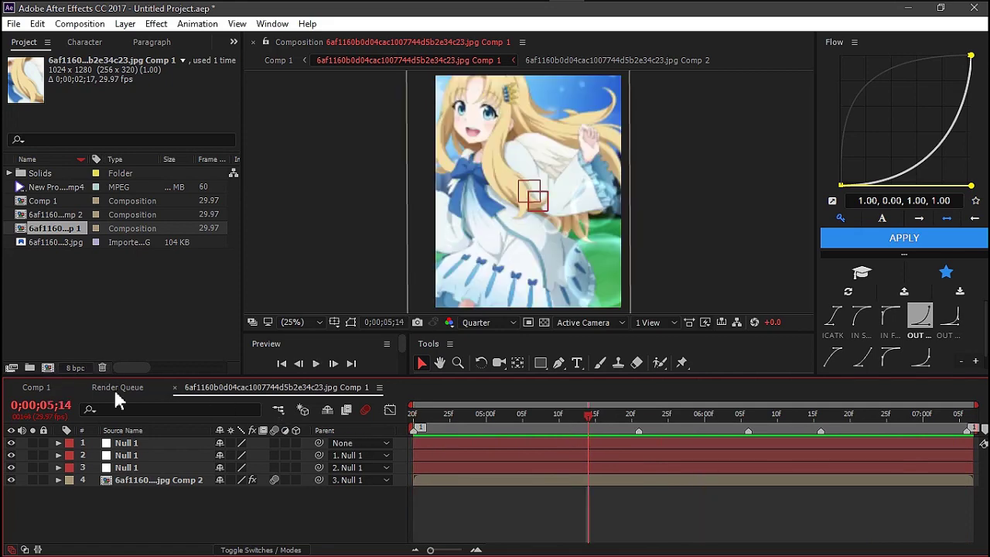
Return to Comp 1 and import the second fanart image from File Explorer into the project
click(174, 386)
click(38, 387)
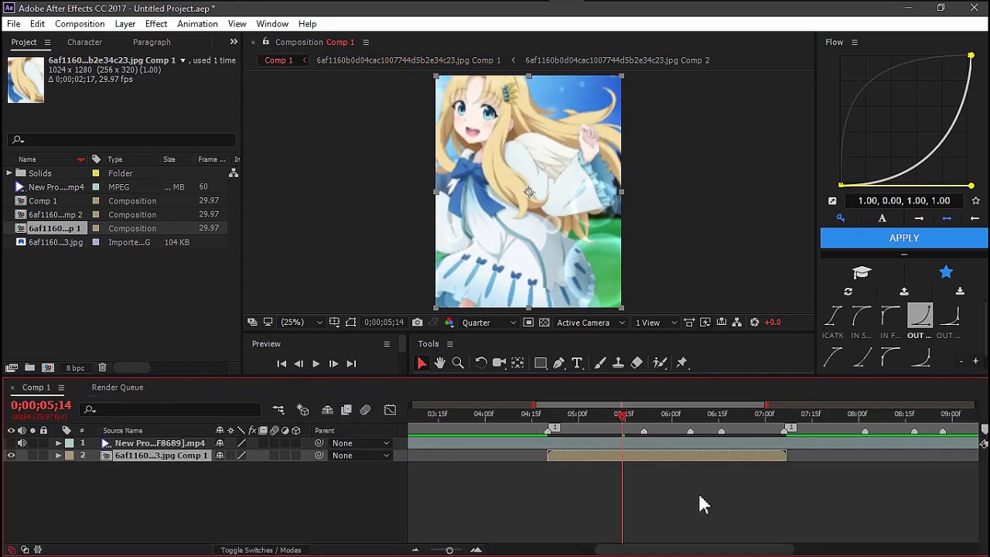
right_click(768, 386)
key(alt+Tab)
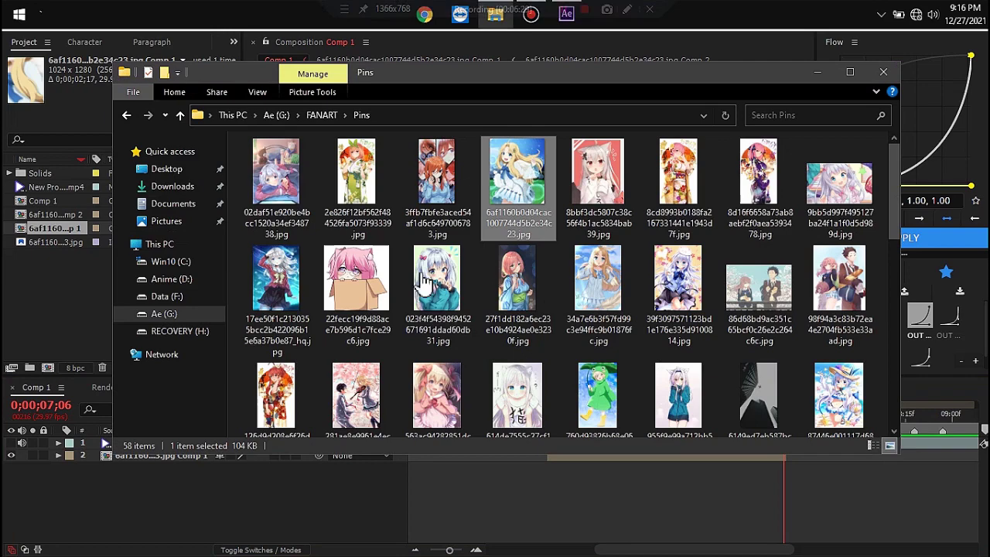
scroll(541, 309, down, 1)
mouse_move(597, 263)
mouse_down()
mouse_move(35, 313)
mouse_move(66, 276)
mouse_move(325, 486)
mouse_up()
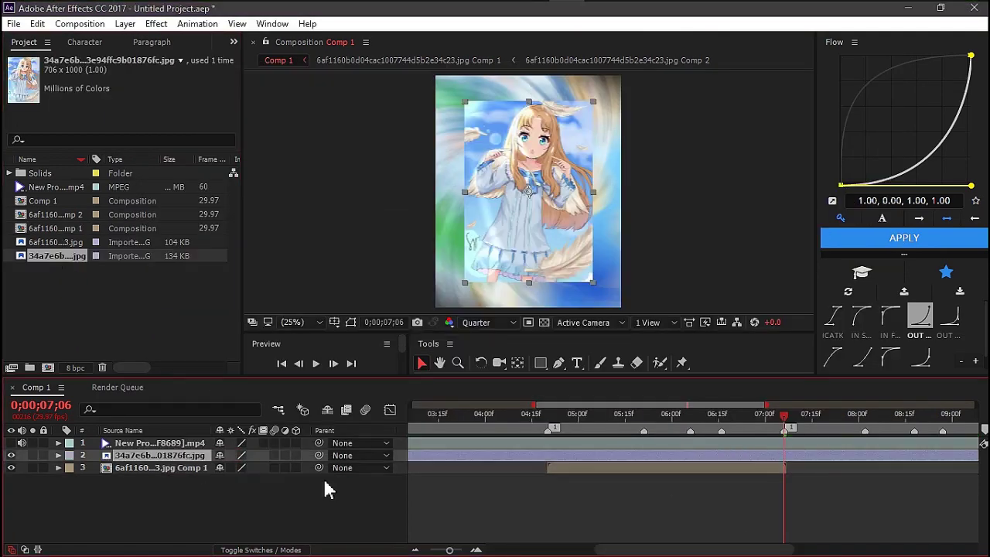
Add the second image to Comp 1 after the first clip and pre-compose it
click(826, 417)
key(p)
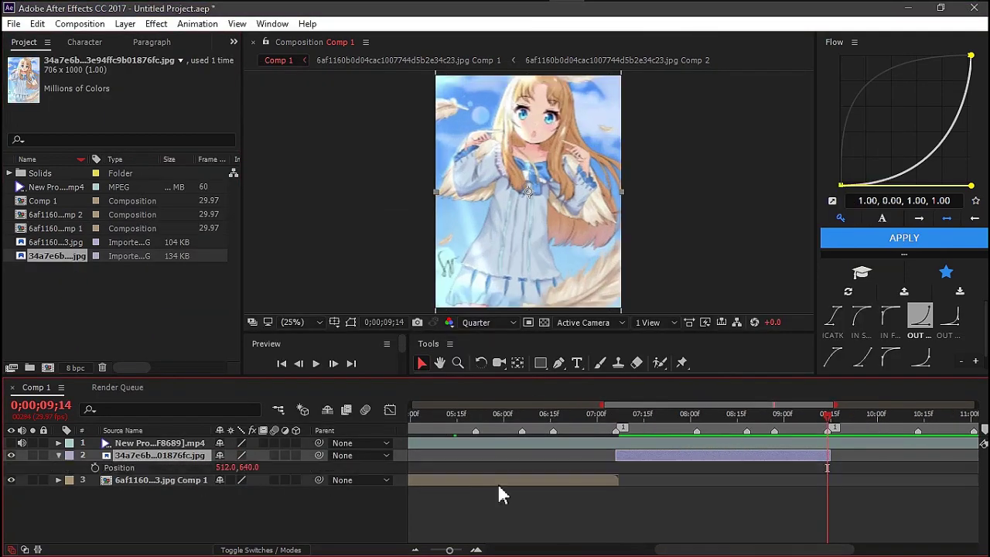
key(ctrl+shift+c)
Nest the image a second time and add duplicated null layers carrying the wiggle keyframes
click(557, 368)
key(ctrl+shift+c)
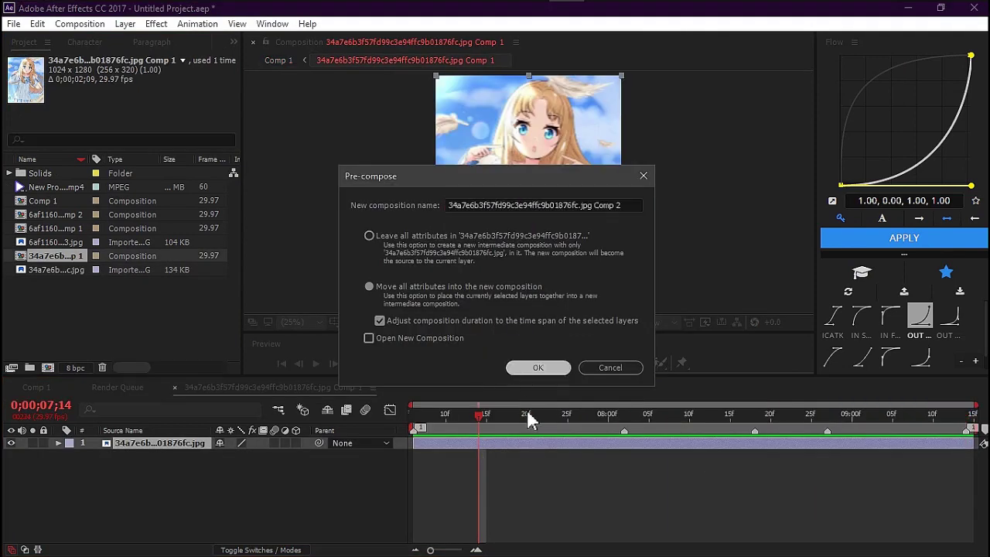
key(Return)
right_click(472, 482)
click(681, 444)
key(ctrl+d)
key(ctrl+d)
key(ctrl+space)
key(Return)
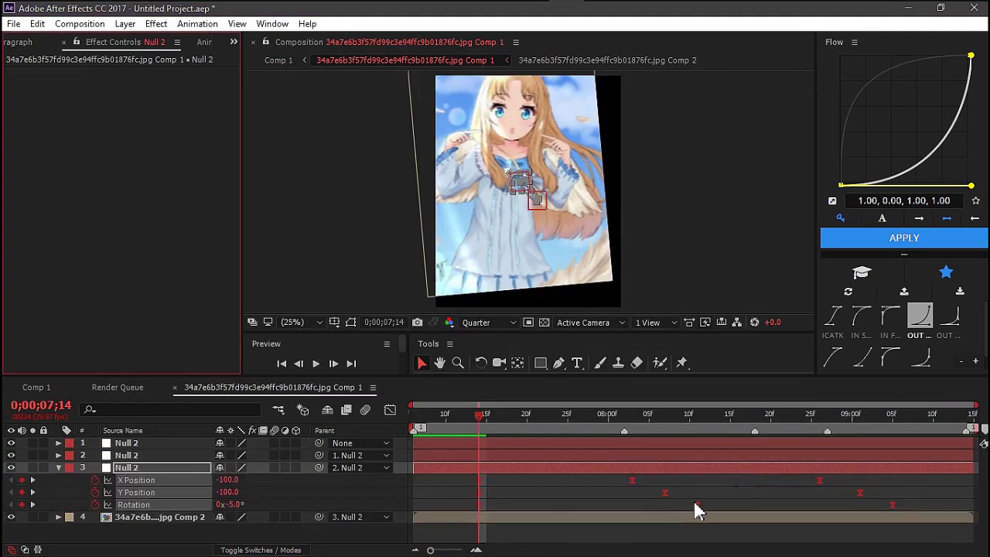
Paste eased zoom scale keyframes onto the nulls and shift Null 2's keys earlier
key(s)
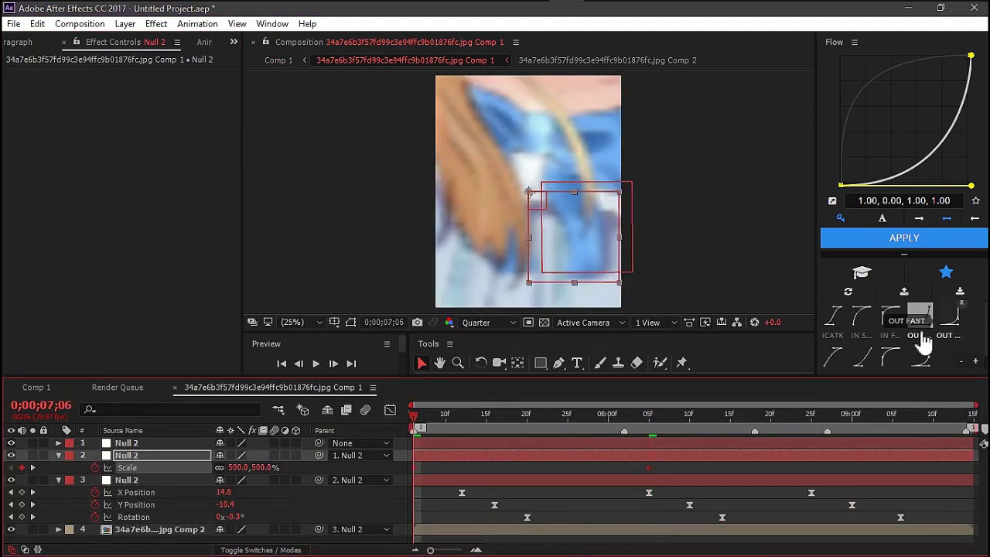
click(891, 342)
click(757, 420)
click(767, 475)
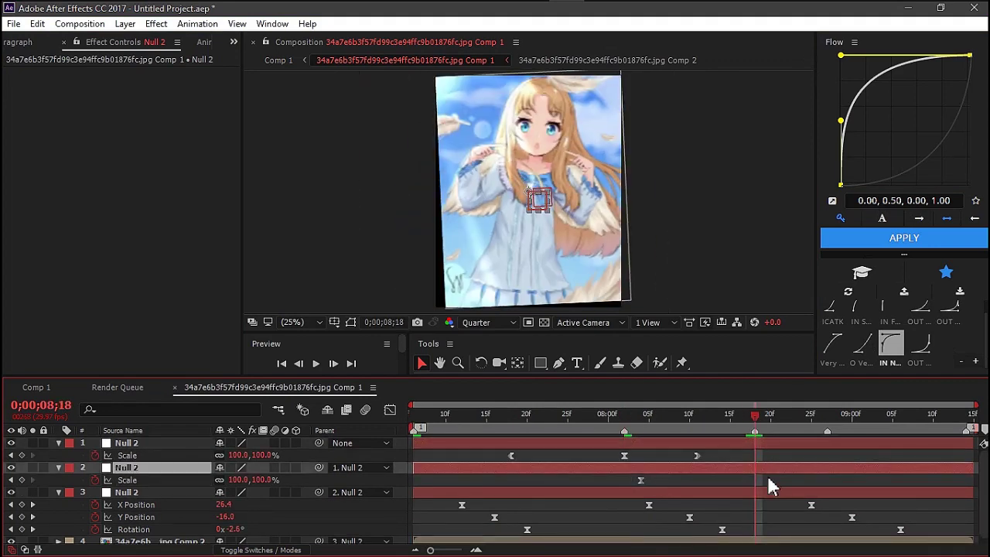
drag(866, 479, 807, 482)
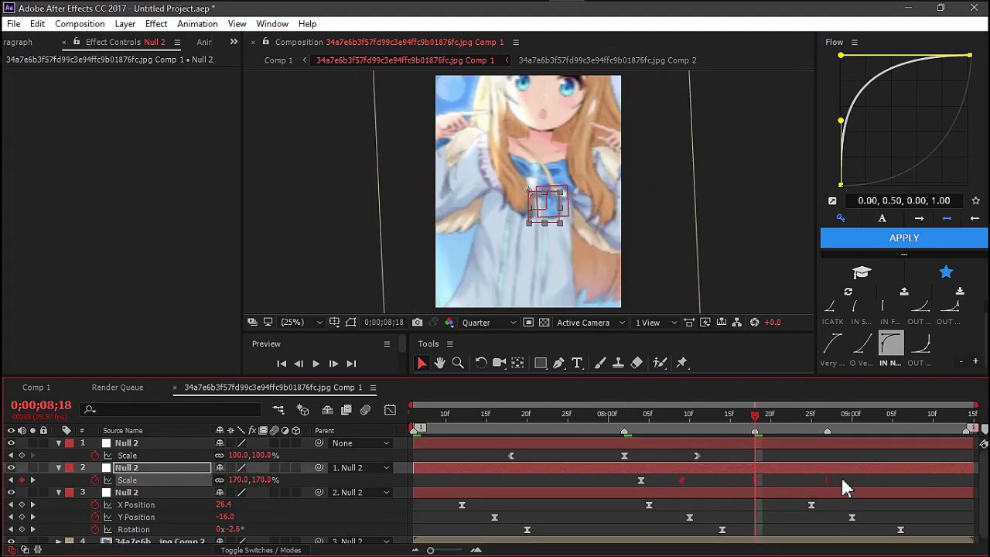
Keyframe the top null's rotation to -180° at 8;27 with an ease-out curve
key(k)
key(shift+r)
click(94, 467)
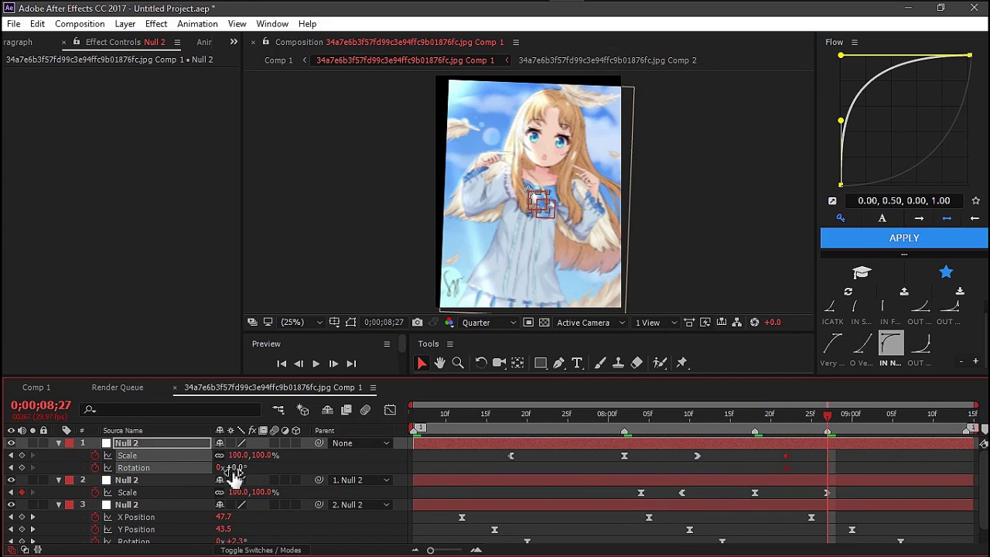
click(234, 468)
text(-180)
key(Return)
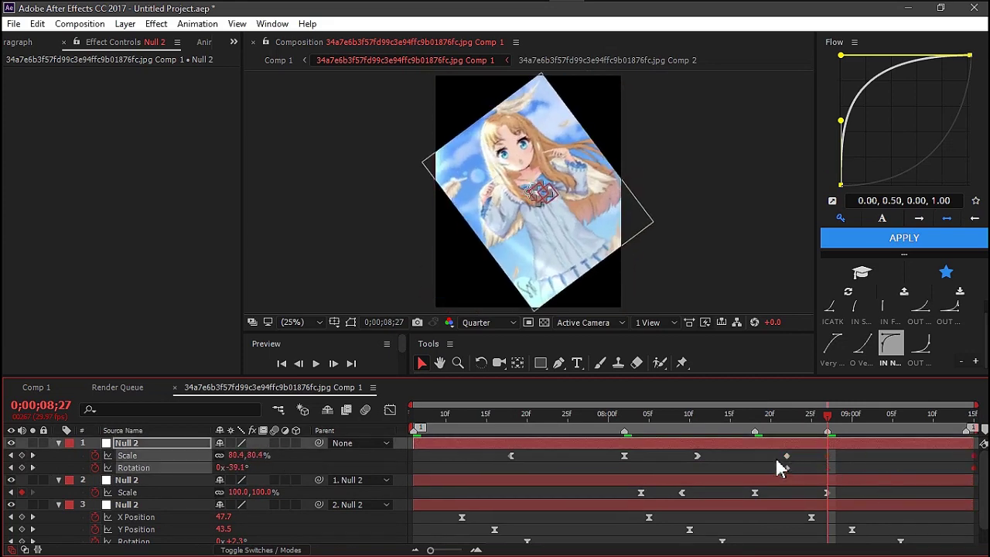
click(920, 307)
In the Graph Editor, lengthen the scale easing up to 170% and reshape the rotation curve
click(389, 409)
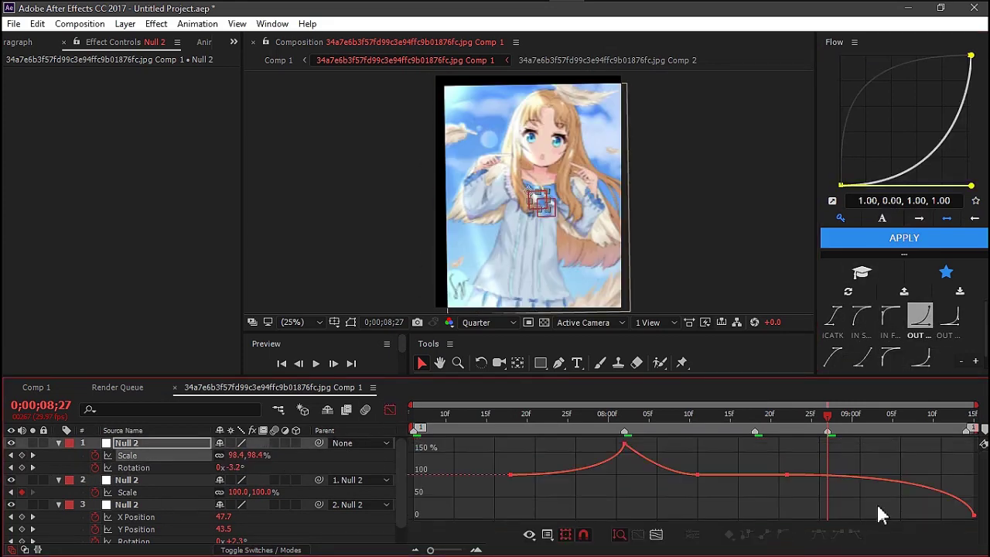
drag(880, 513, 964, 428)
drag(890, 437, 982, 424)
click(134, 467)
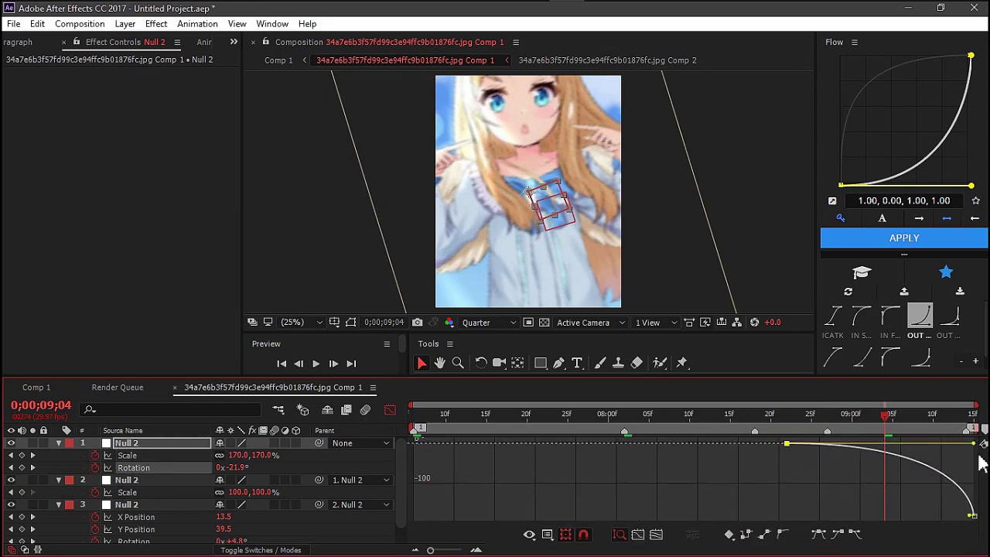
drag(984, 366, 983, 468)
Collapse the layer properties and preview the second clip's spin-out transition
key(space)
key(shift+F3)
key(ctrl+grave)
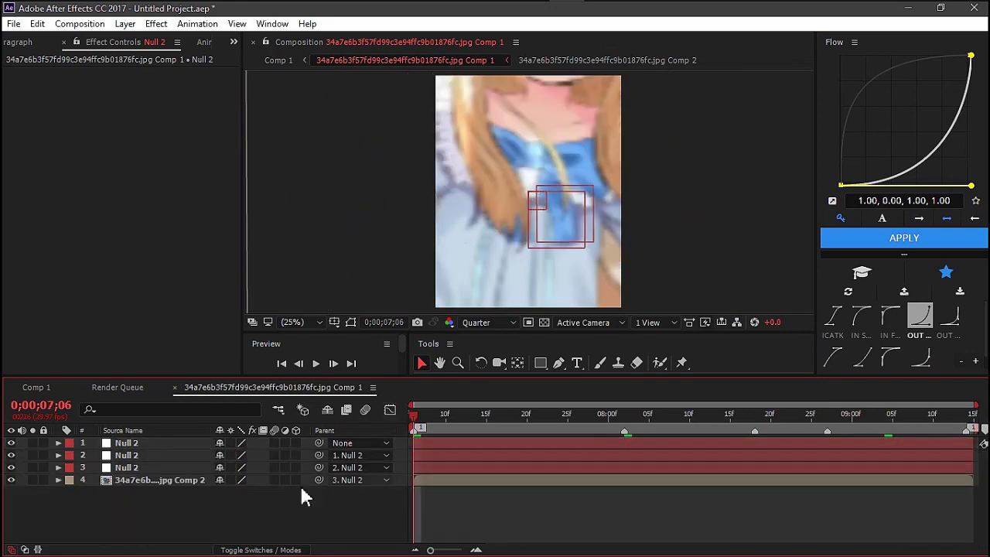
key(ctrl+a)
key(u)
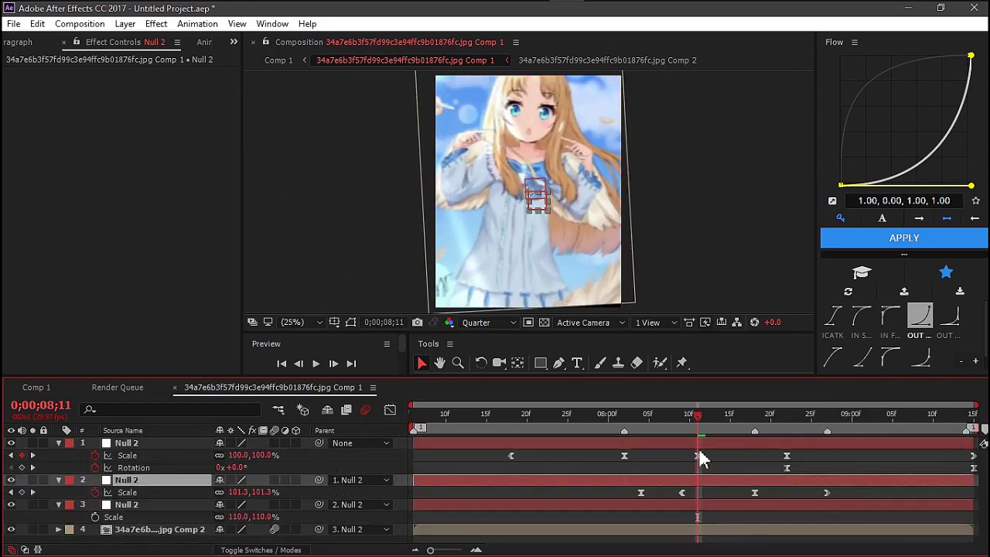
key(u)
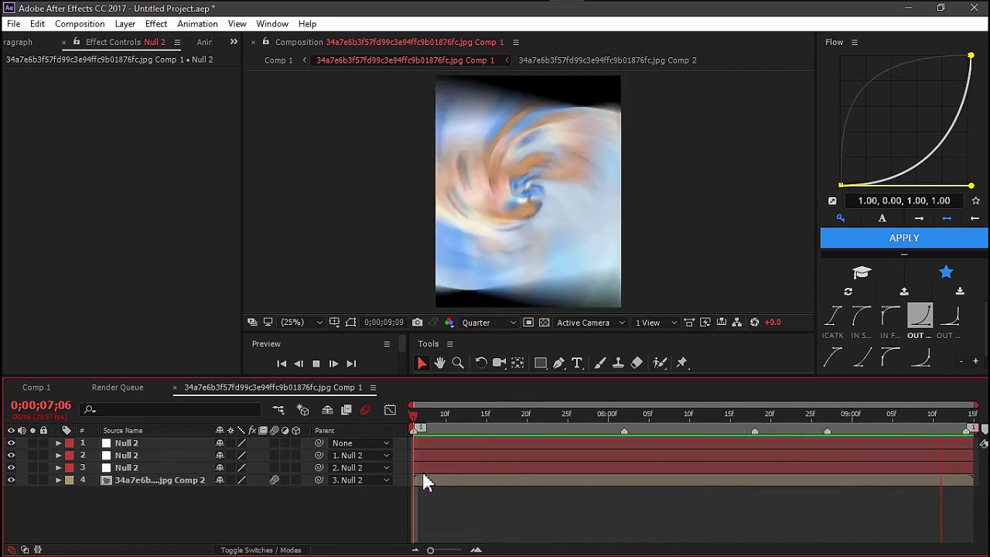
click(880, 474)
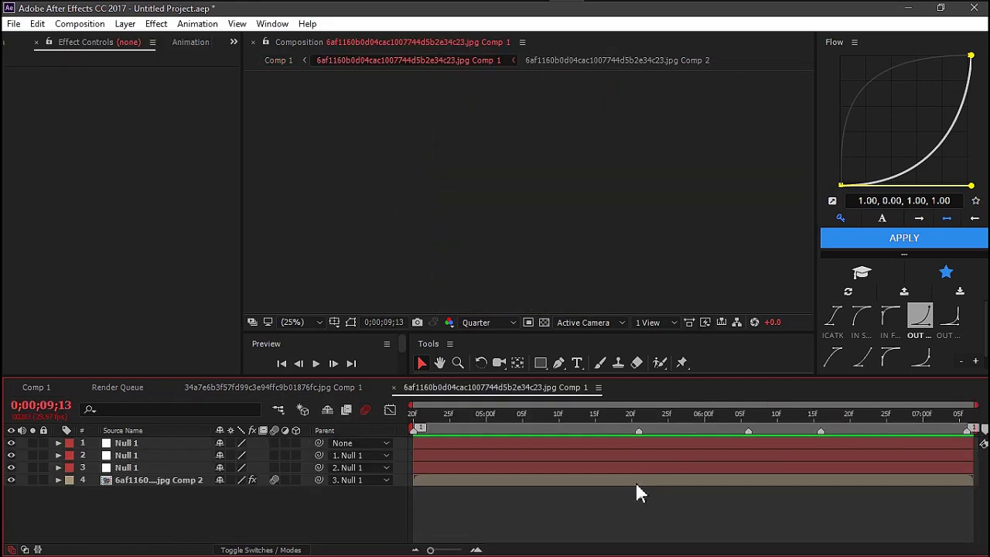
Place the winking blonde fanart into Comp 1 and pre-compose it
click(635, 481)
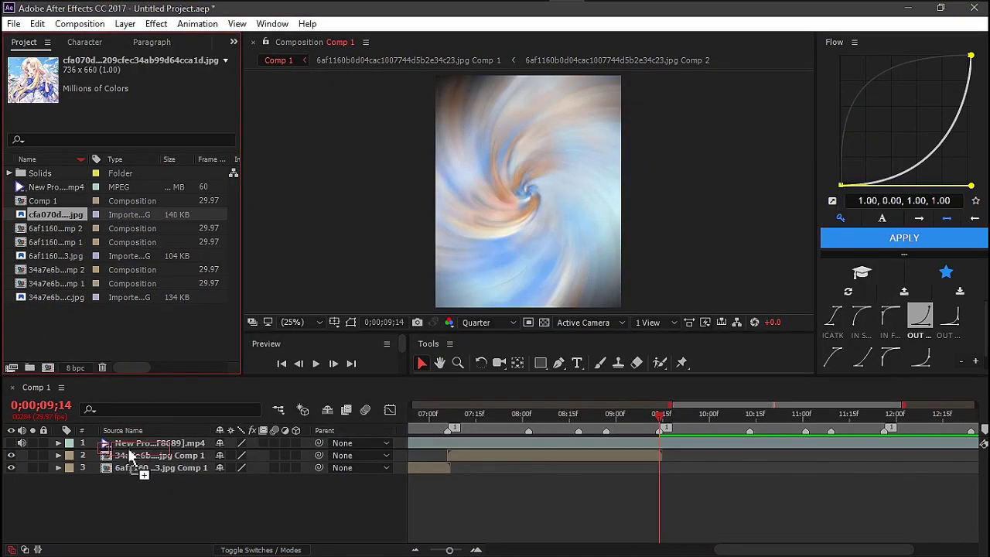
drag(130, 456, 131, 456)
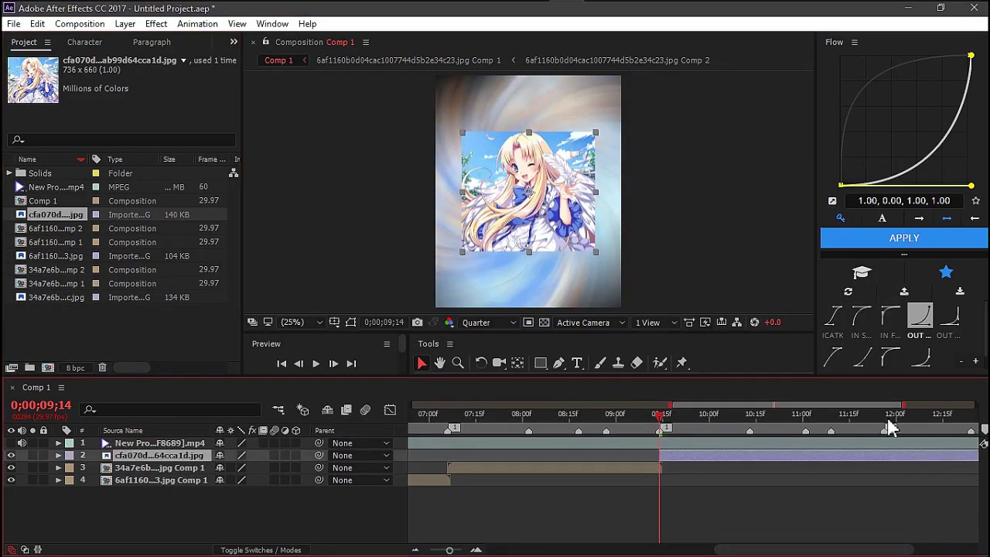
key(ctrl+shift+c)
Create the third clip's precomp with a null layer, then close the second clip's comp
key(Return)
right_click(456, 479)
mouse_move(542, 342)
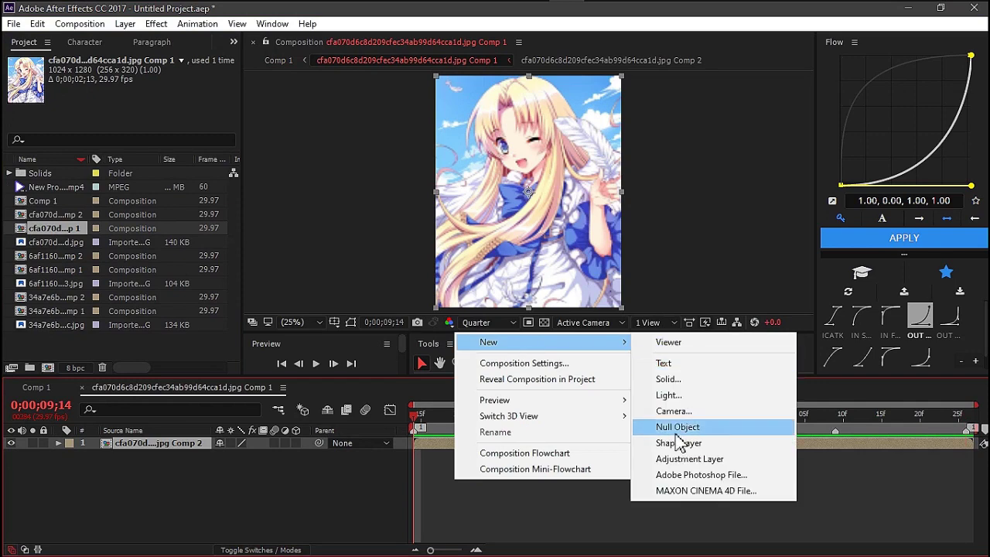
click(677, 430)
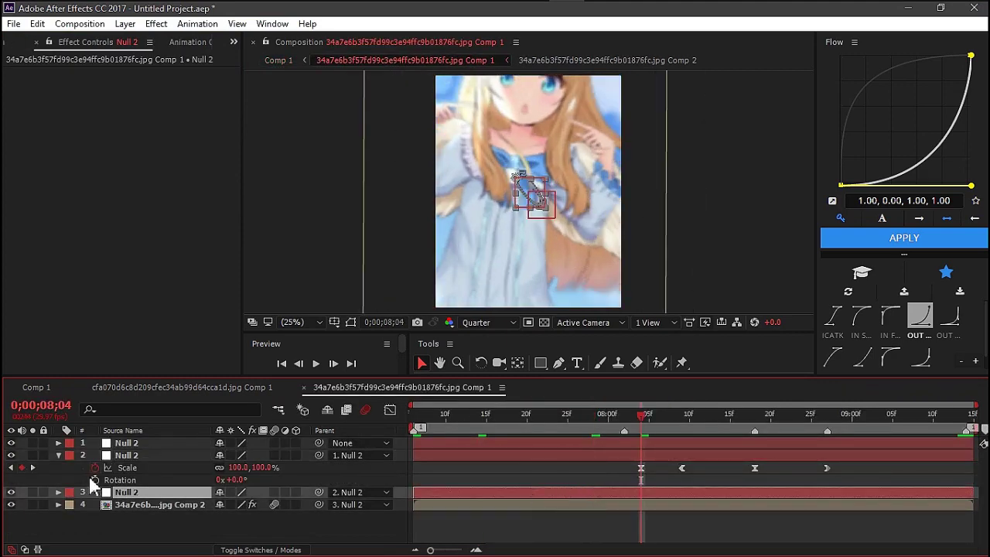
drag(241, 480, 640, 486)
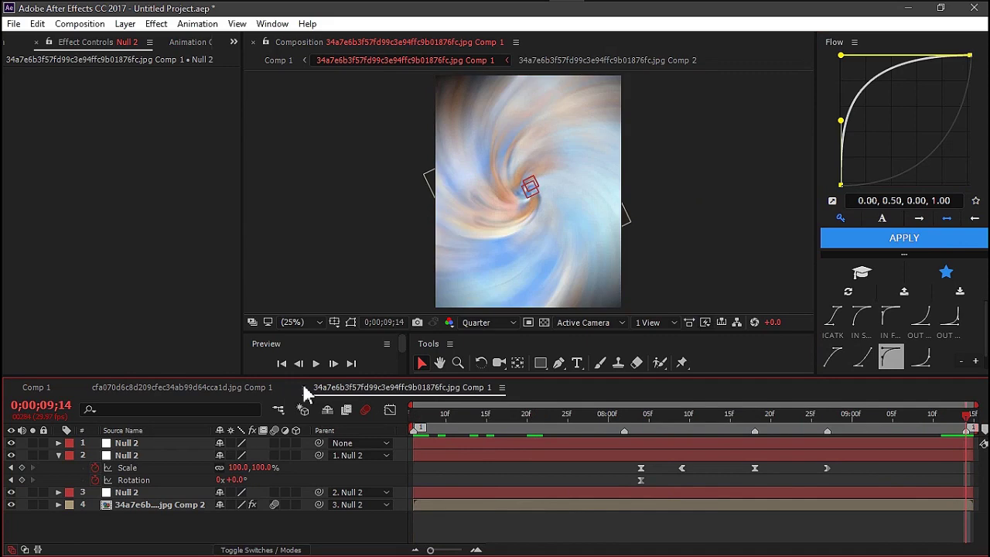
click(305, 387)
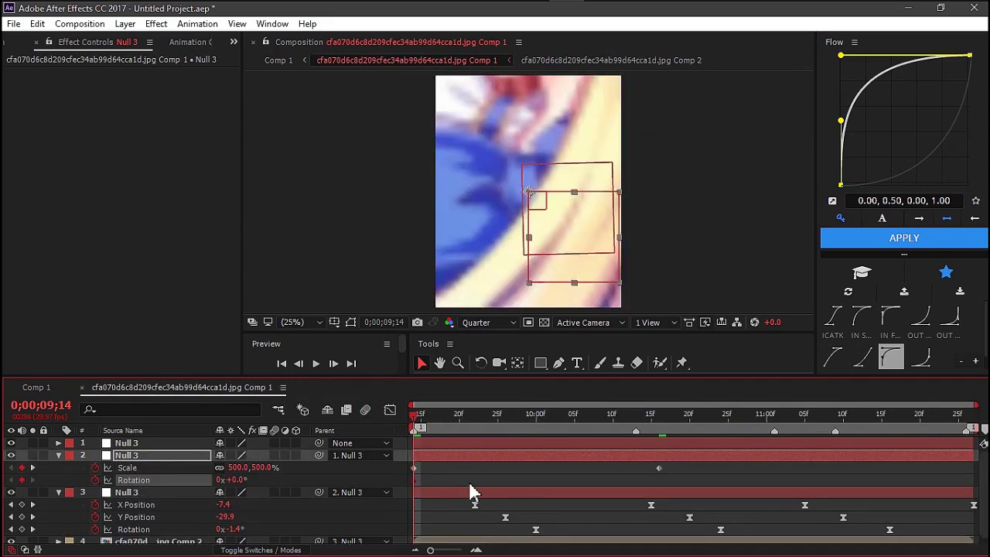
Give the third clip a 180° eased-out rotation exit with final scale 194.7%
key(ctrl+z)
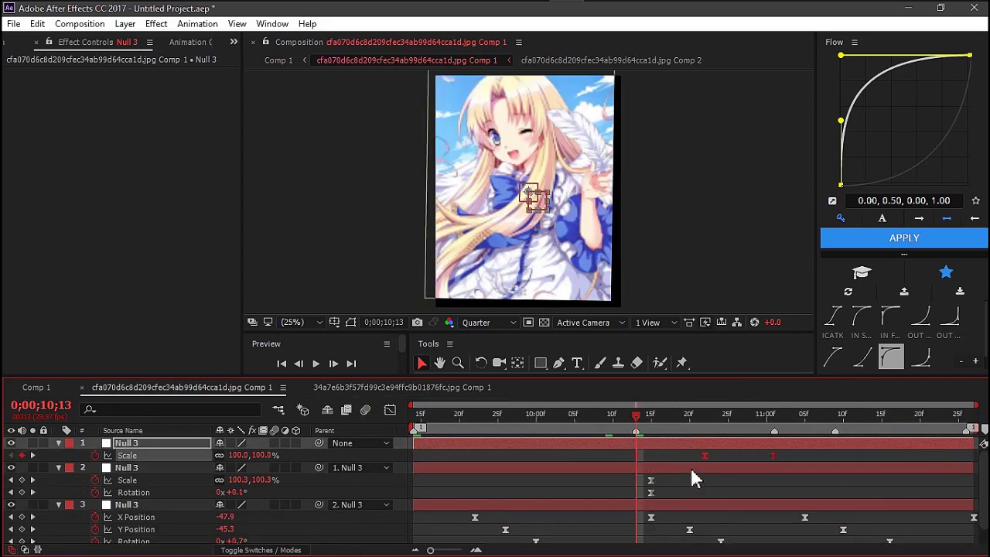
drag(705, 471, 831, 466)
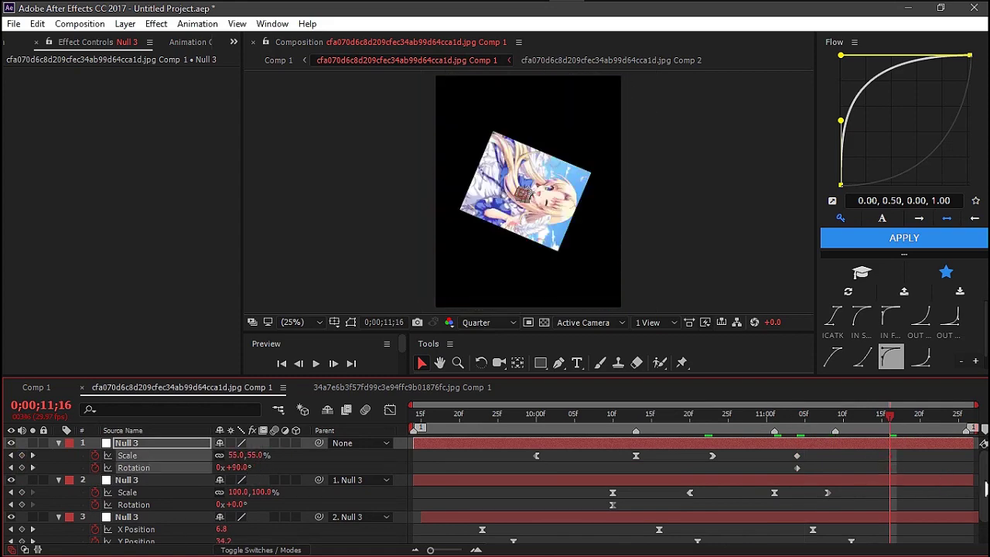
click(934, 360)
key(shift+F3)
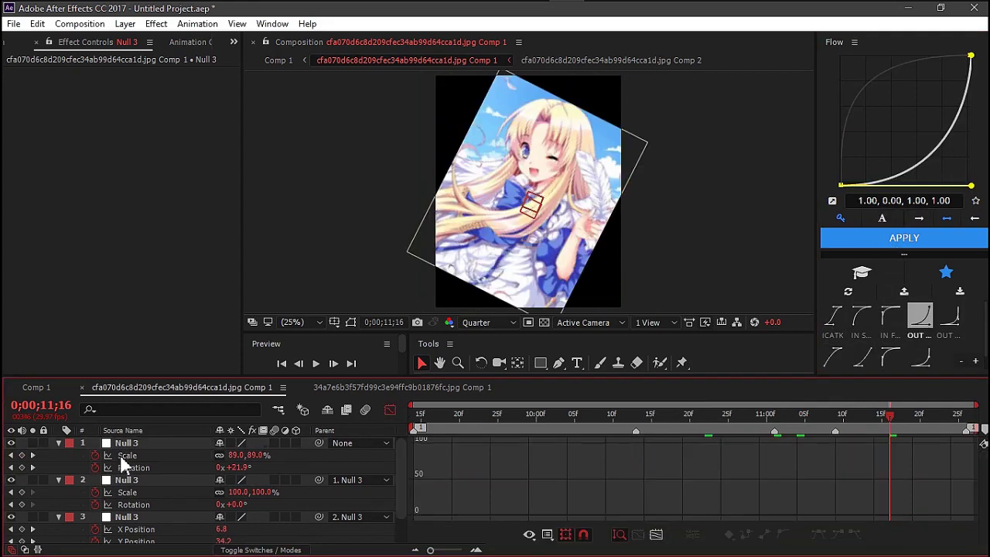
drag(975, 447, 980, 426)
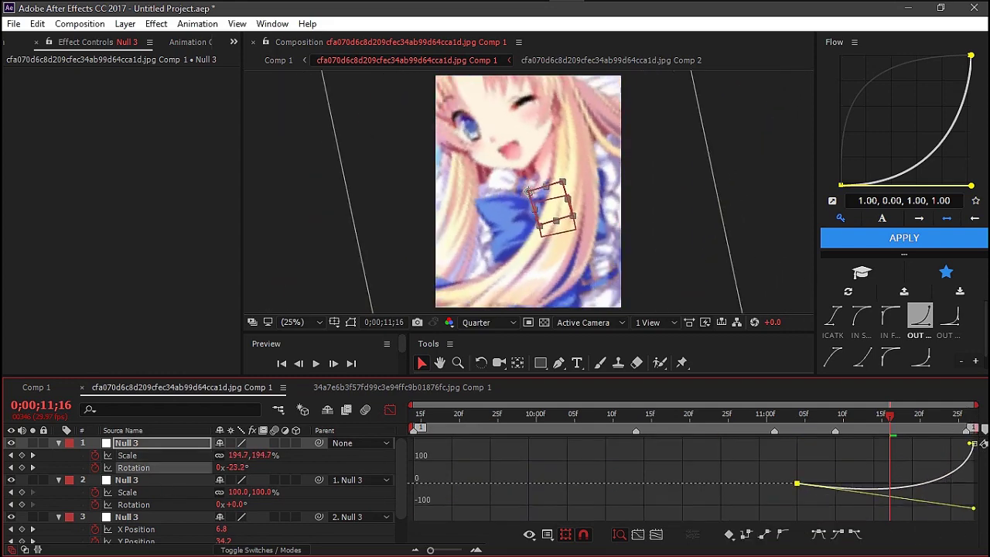
key(shift+F3)
Check the composition settings, then duplicate the second clip layer in Comp 1
click(402, 386)
click(221, 387)
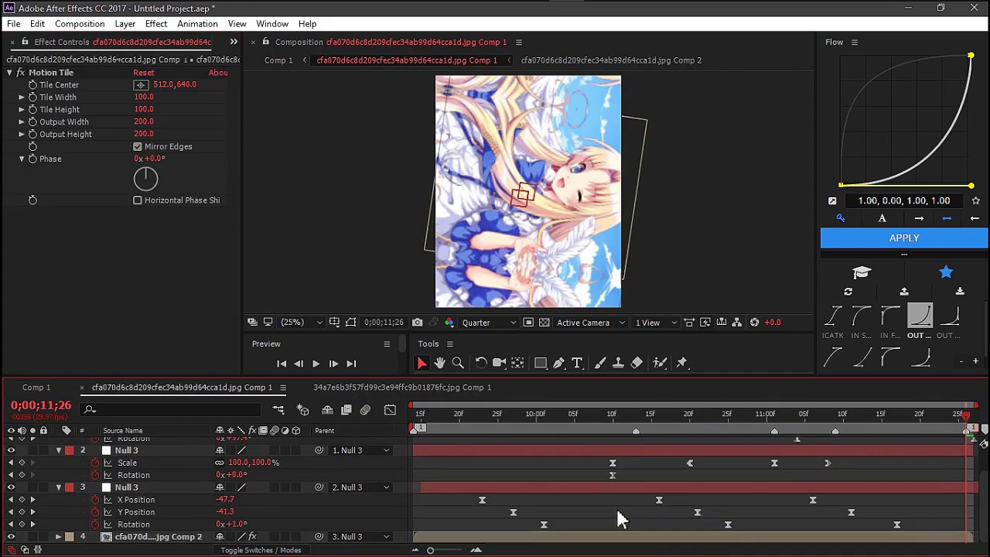
key(ctrl+k)
key(Escape)
click(403, 387)
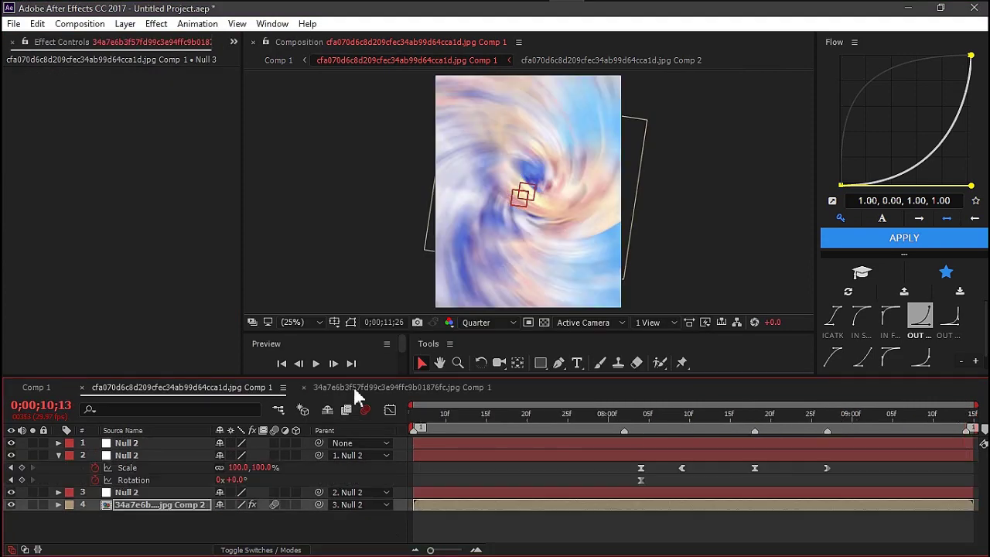
right_click(146, 526)
click(200, 407)
key(Escape)
click(36, 387)
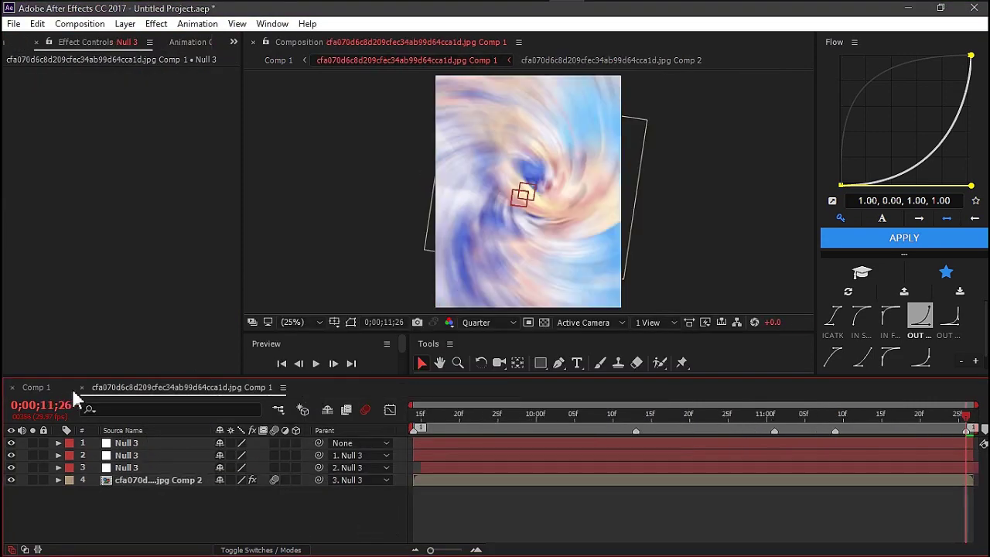
key(ctrl+alt+v)
Start the second-clip copy at the playhead, enable time remapping, and preview the whole edit
key(d)
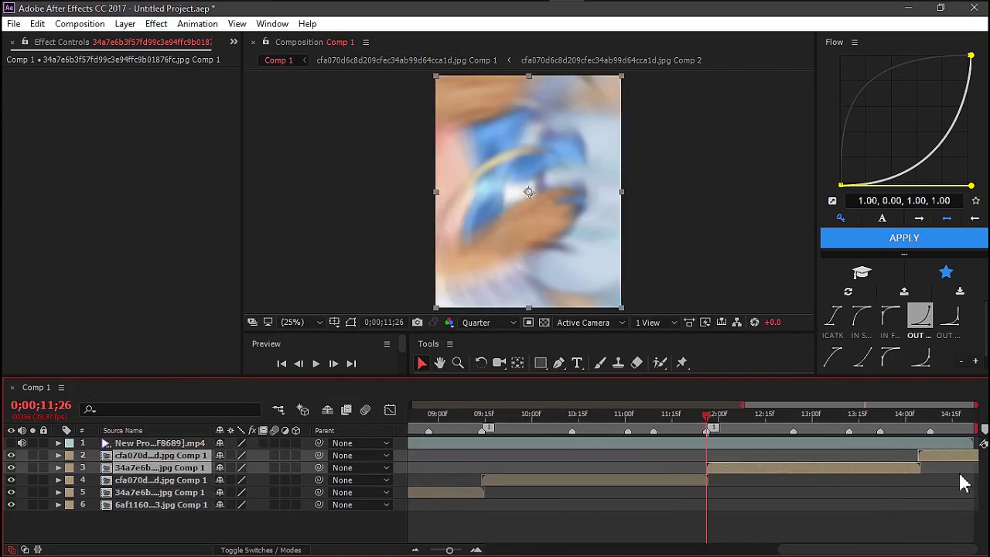
right_click(963, 457)
click(950, 424)
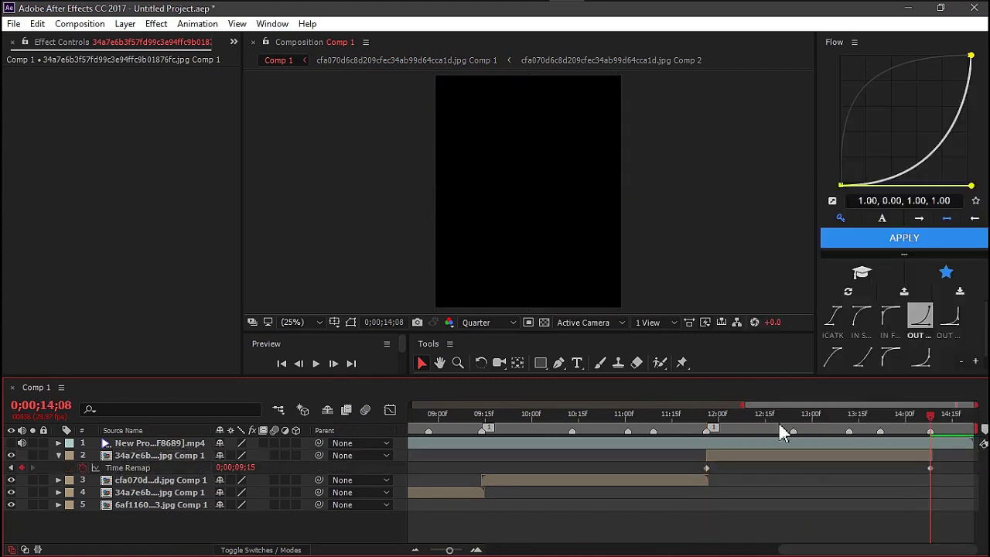
drag(778, 422, 426, 414)
key(space)
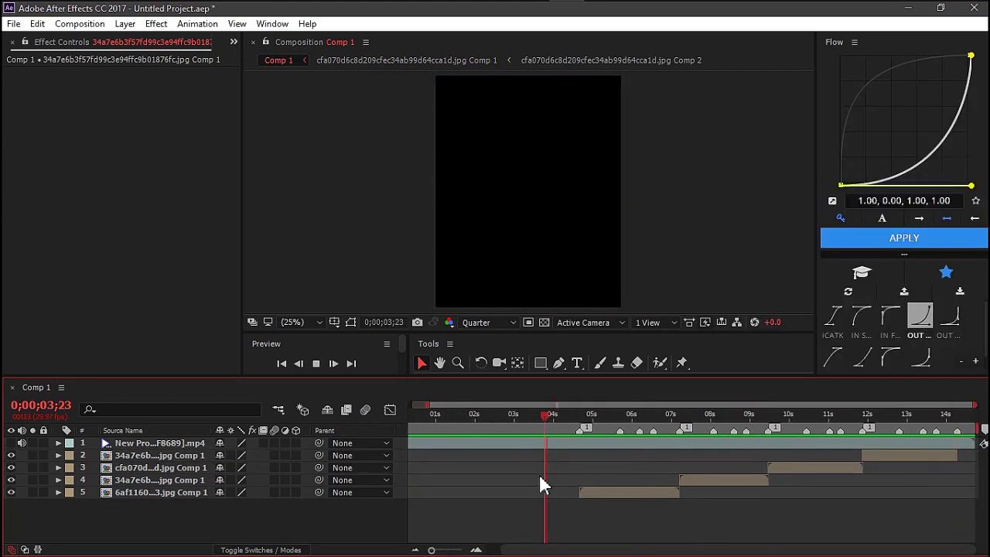